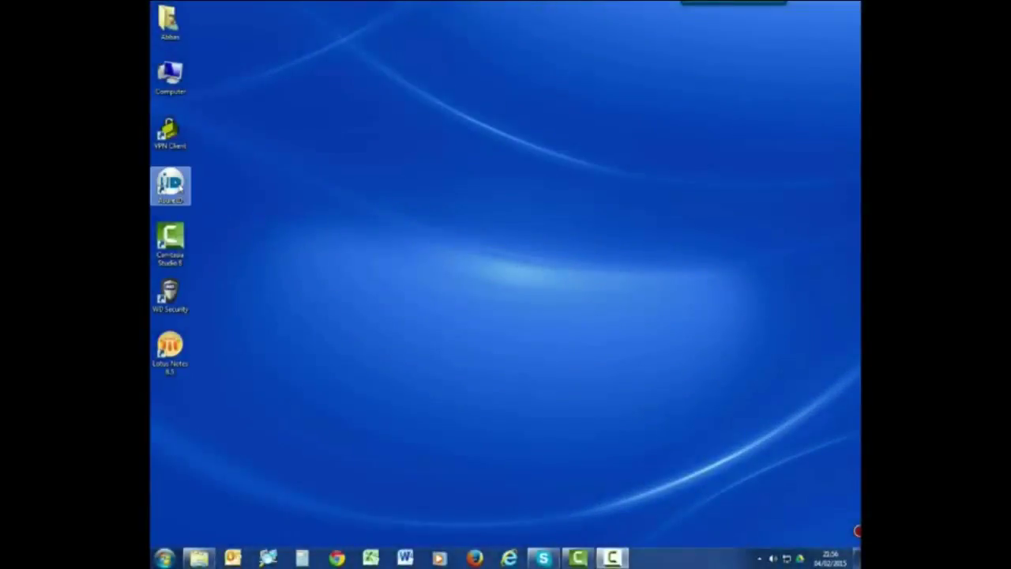
- Launch Asure ID 7, sign in with the user ID, and maximize its window
left_click(170, 185)
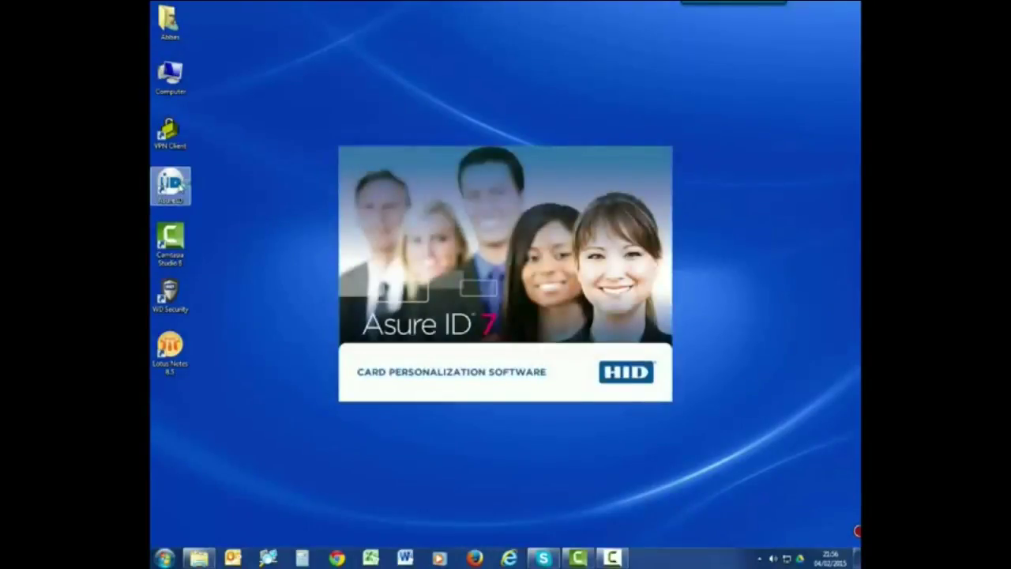
left_click(208, 207)
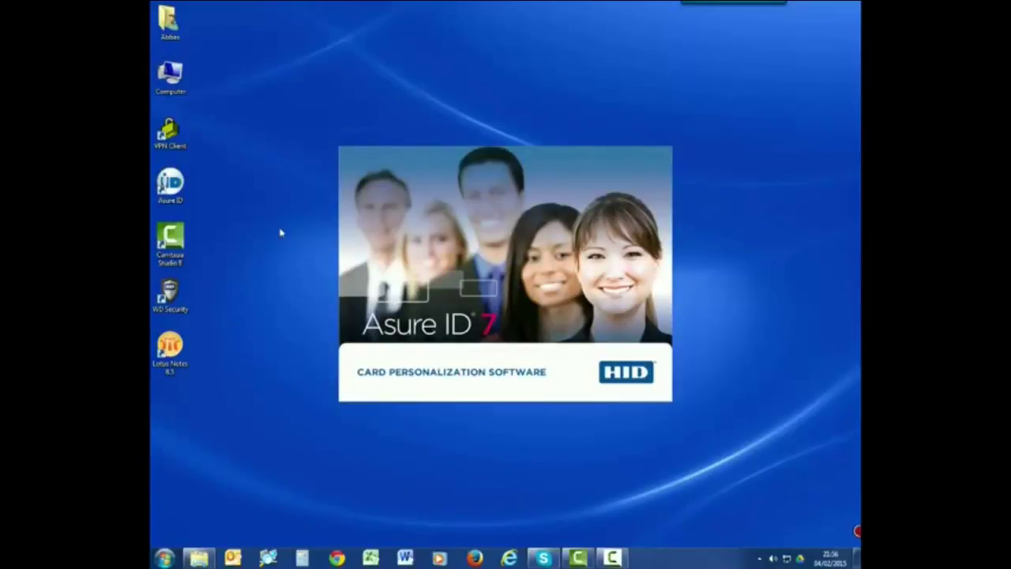
type("admin")
key("Return")
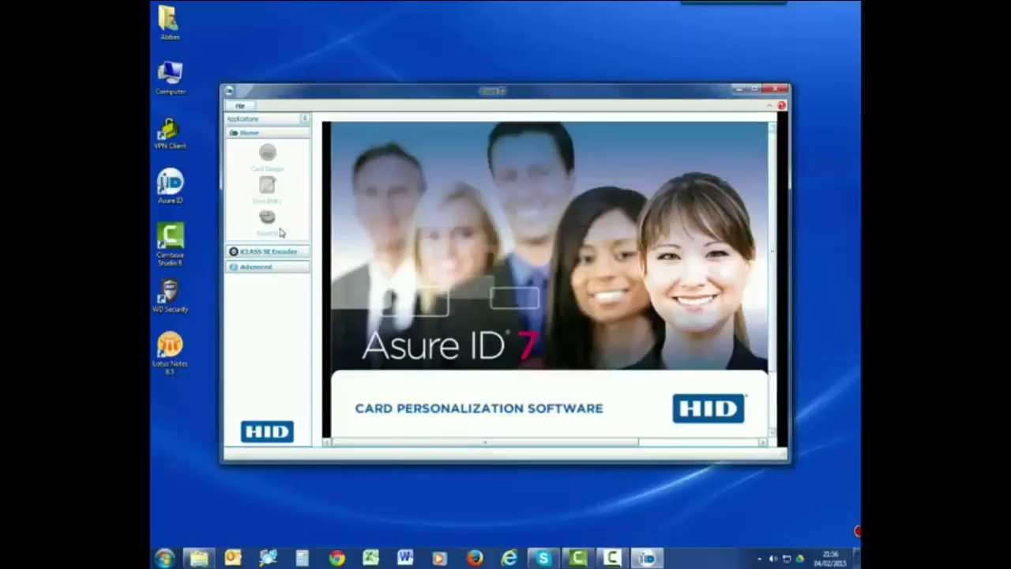
left_click(750, 91)
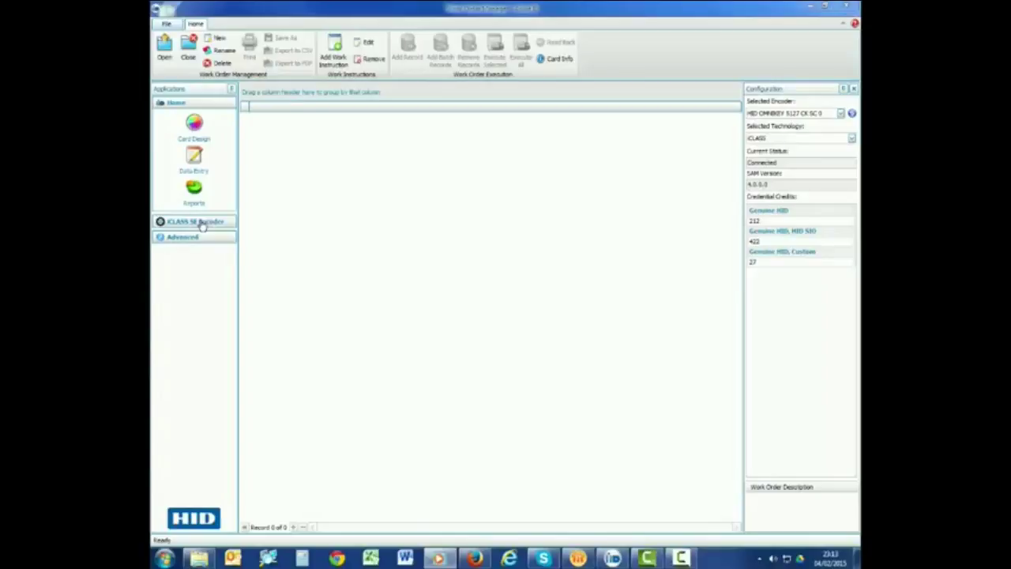
- Expand the iCLASS SE Encoder tools and start a new work instruction to choose its plugin
left_click(199, 223)
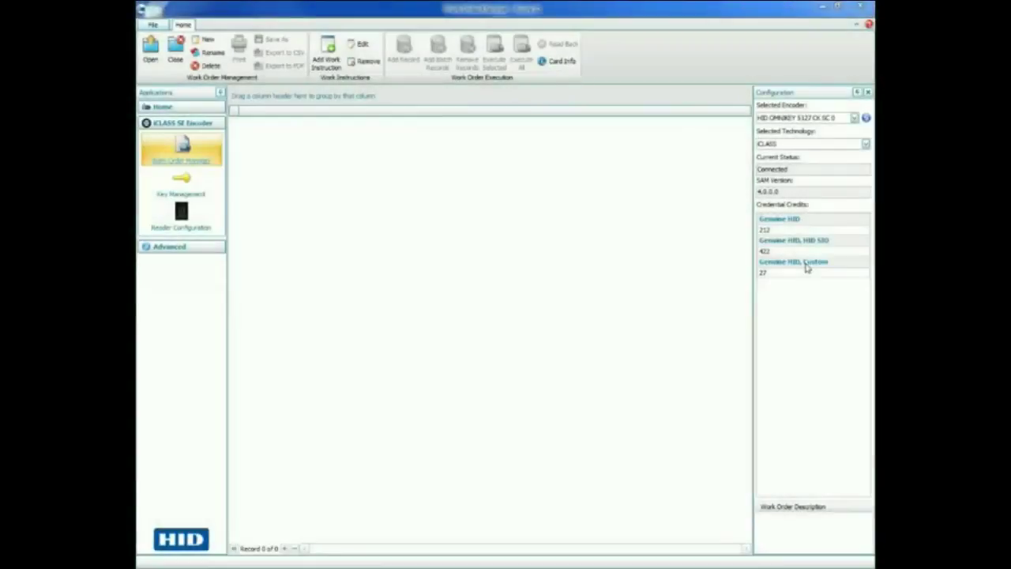
left_click(332, 58)
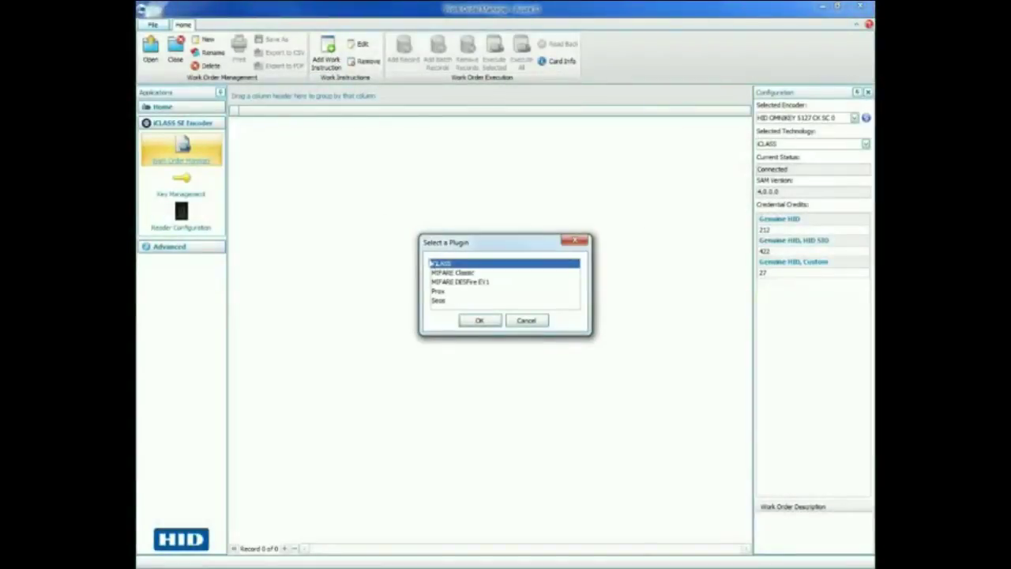
- Choose the iCLASS plugin and allow overwriting of existing credentials
left_click(482, 321)
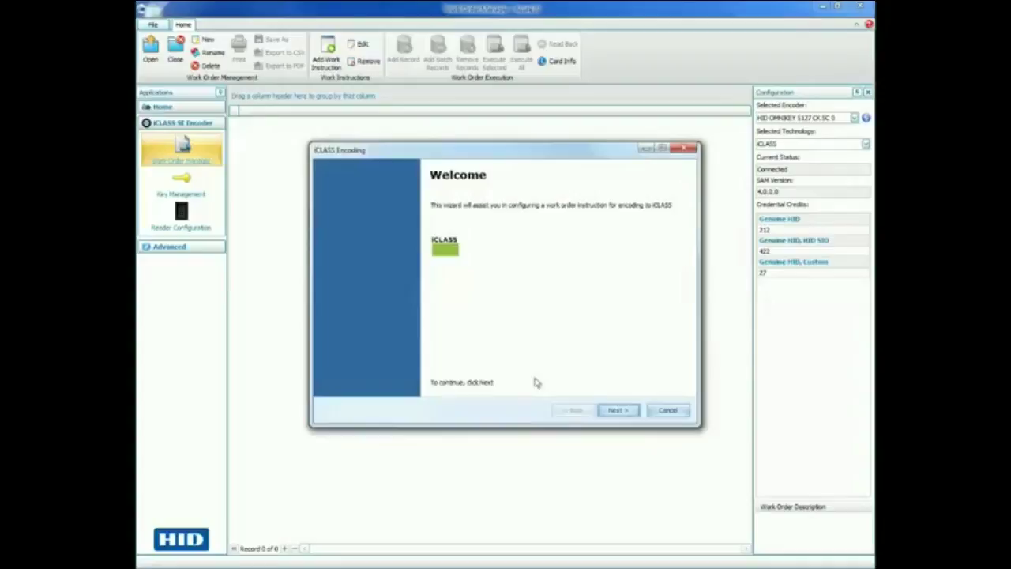
left_click(619, 411)
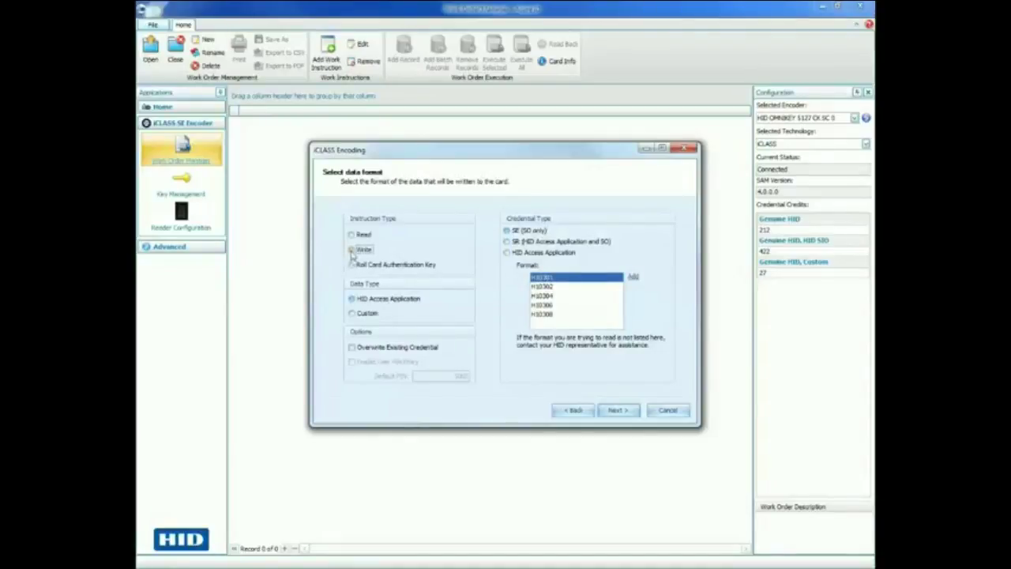
left_click(352, 347)
left_click(620, 412)
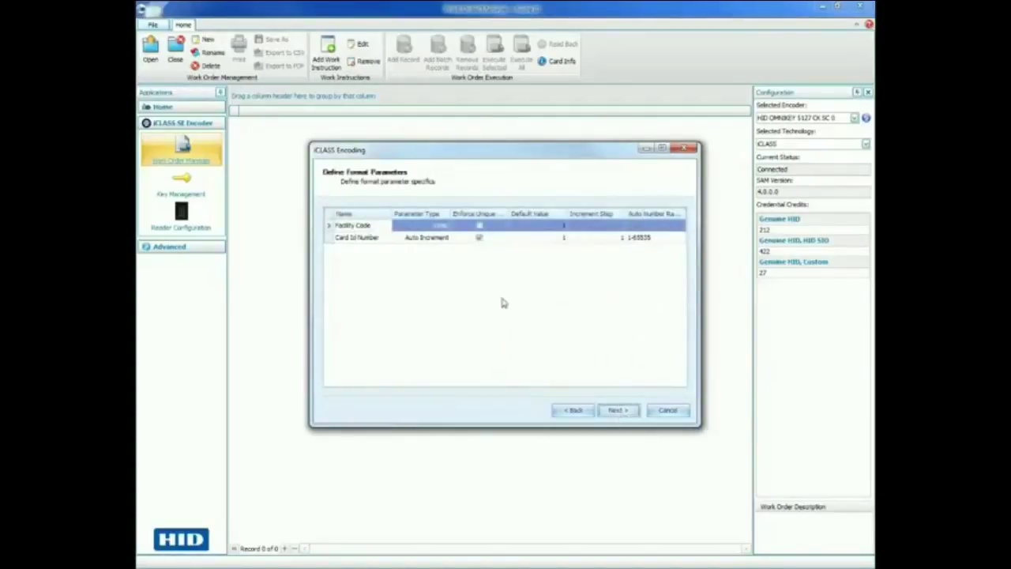
- Set the Facility Code default value to 2 and finish the encoding wizard
left_click(372, 226)
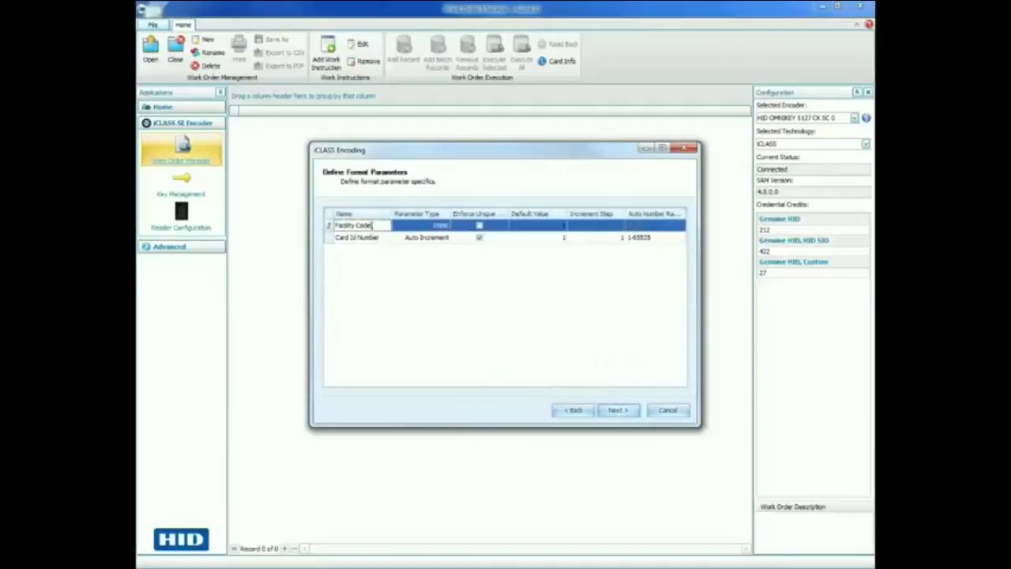
left_click(557, 227)
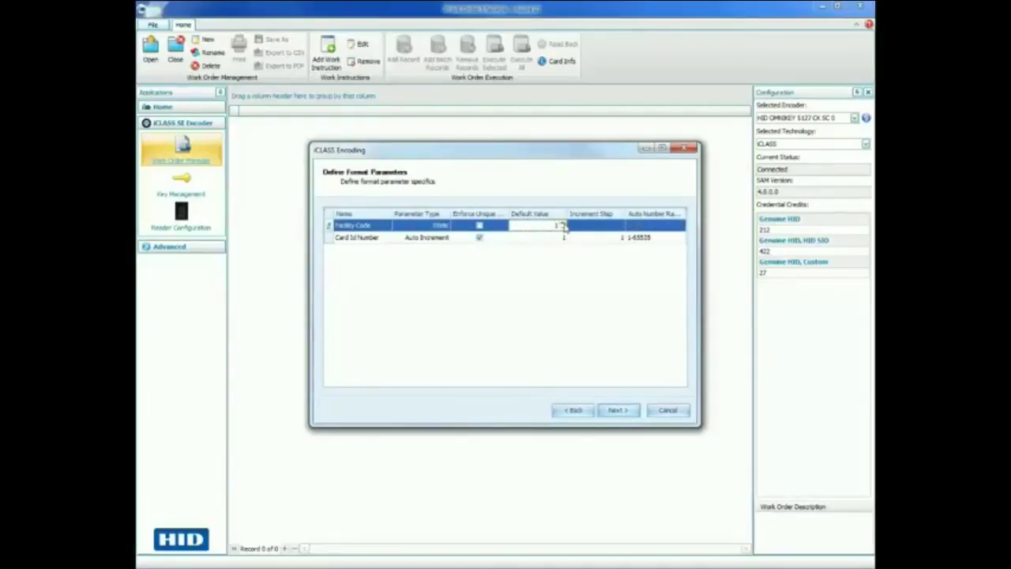
left_click(562, 225)
left_click(619, 411)
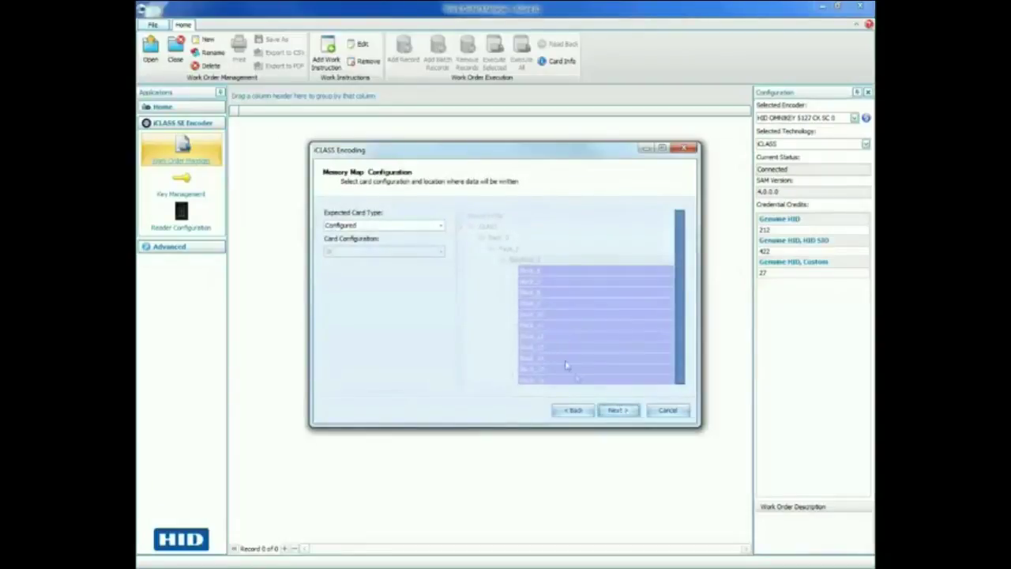
left_click(617, 411)
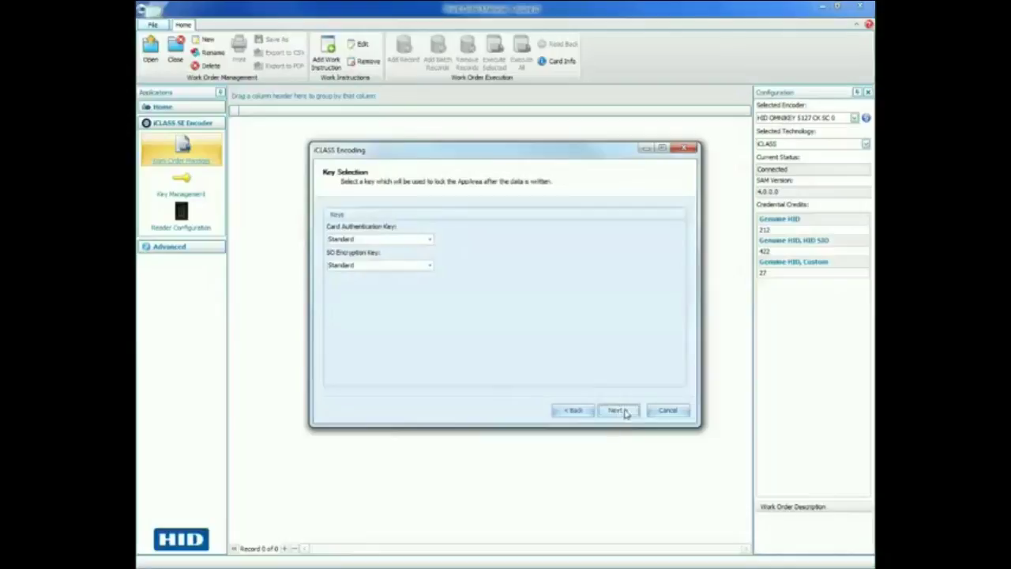
left_click(620, 411)
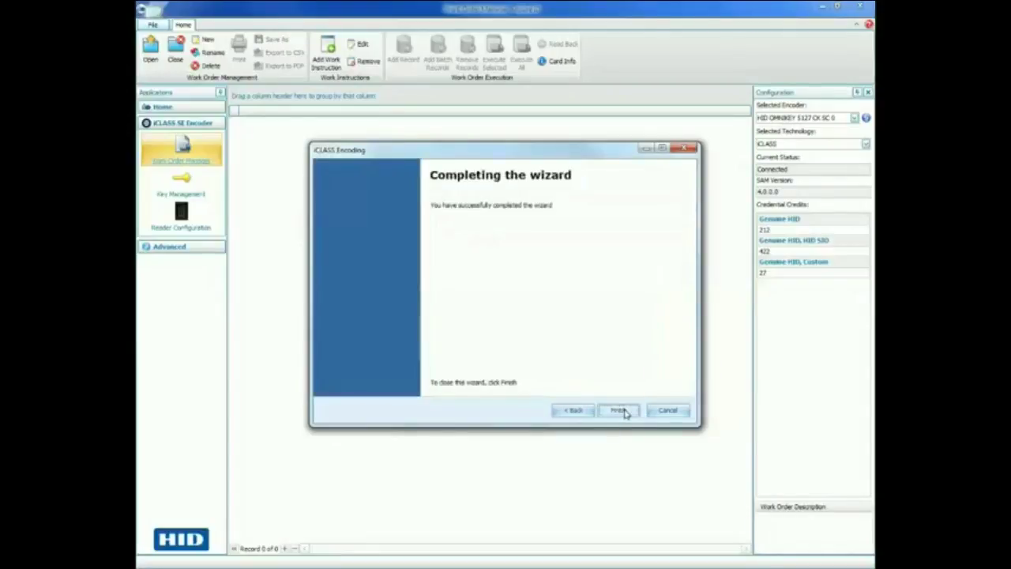
left_click(621, 411)
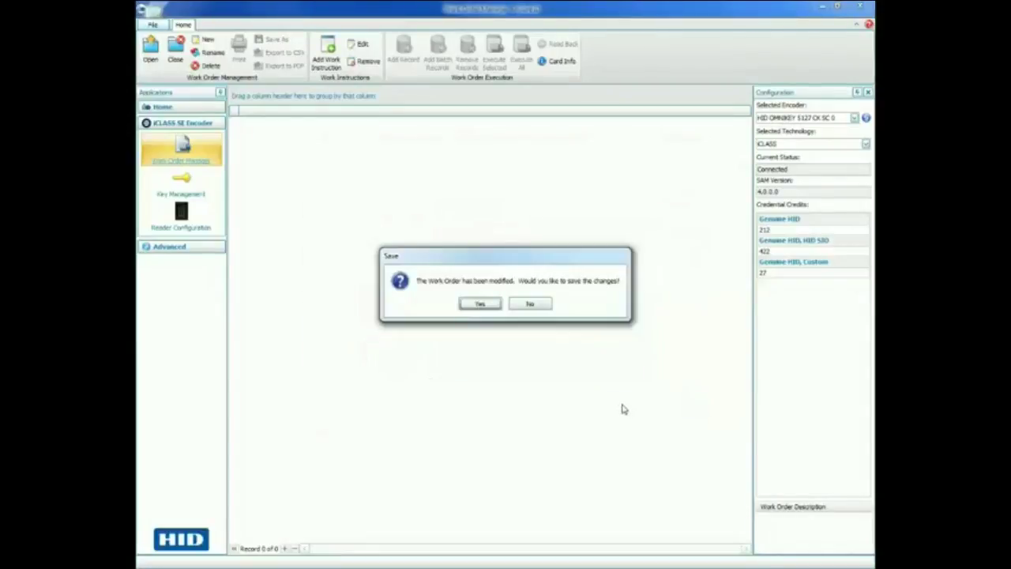
- Save the work order as the 'iClass SE Encoding' template and open Card Design
left_click(480, 304)
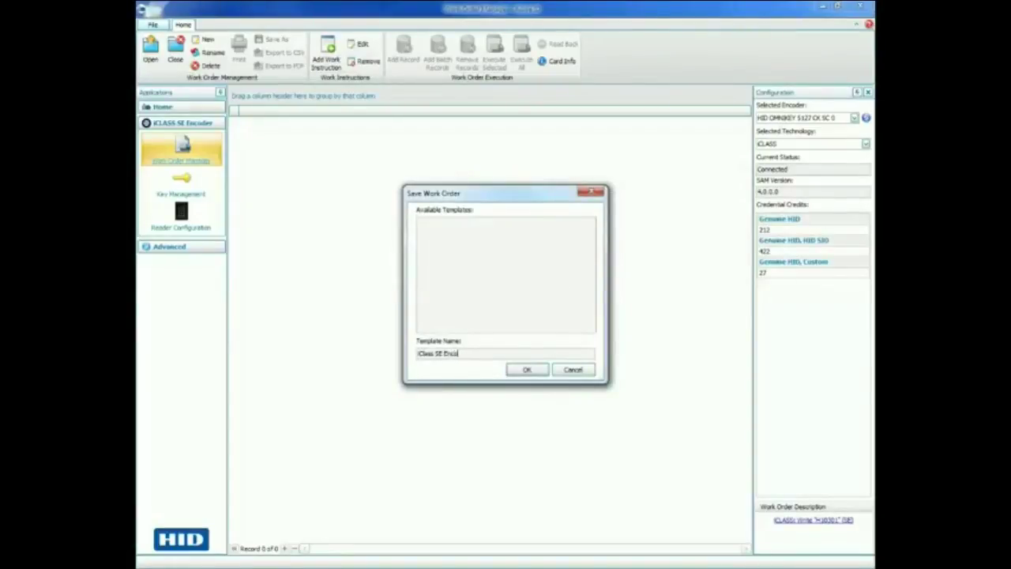
left_click(527, 369)
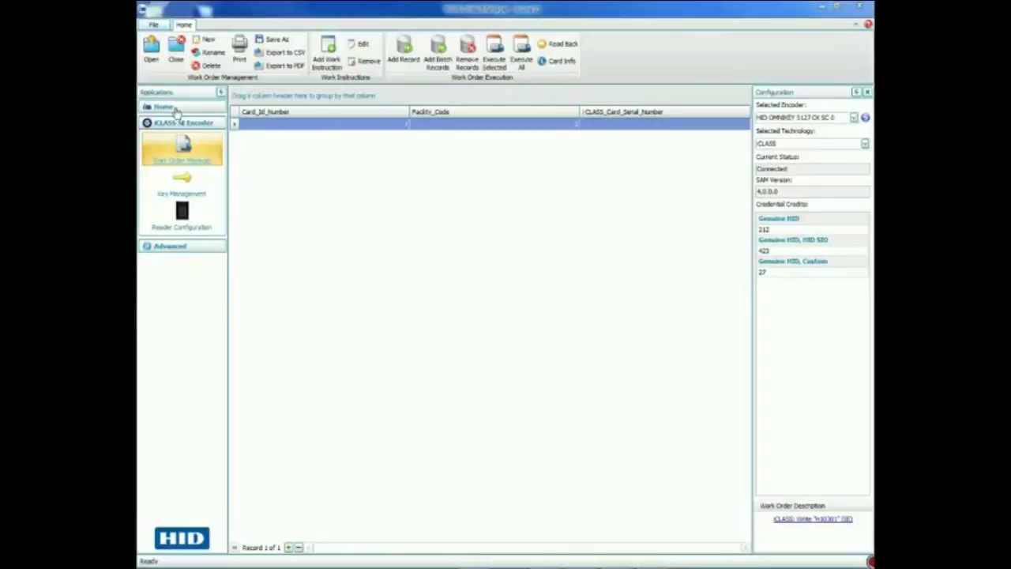
left_click(175, 110)
left_click(182, 129)
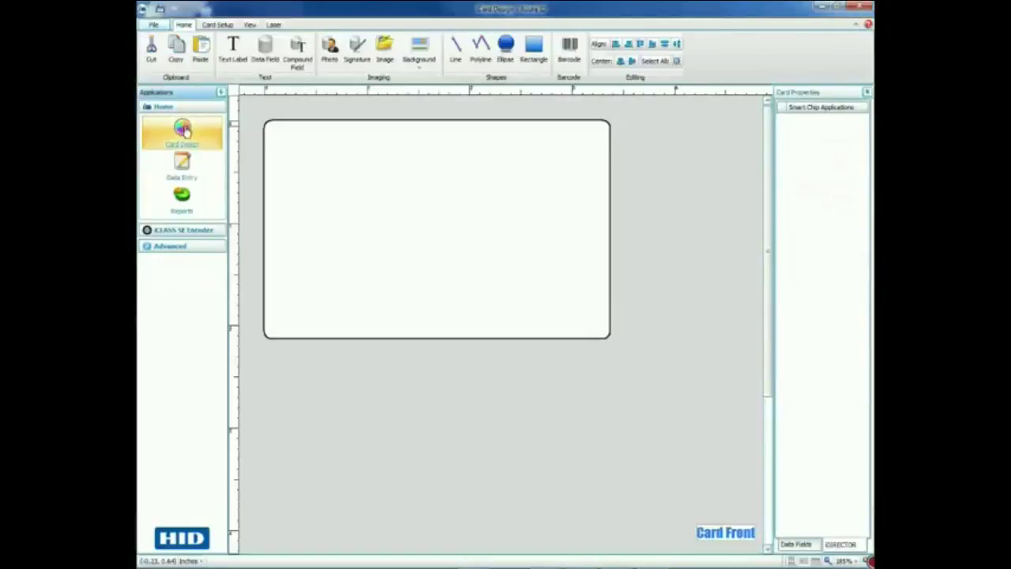
- Make the card portrait and set ESA layout.jpg as the front background
left_click(221, 25)
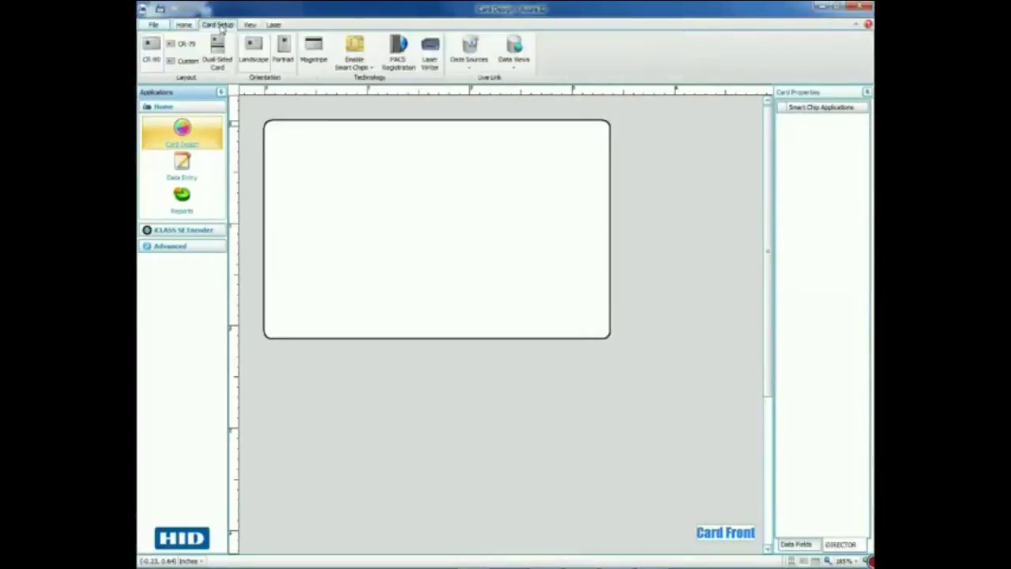
left_click(284, 55)
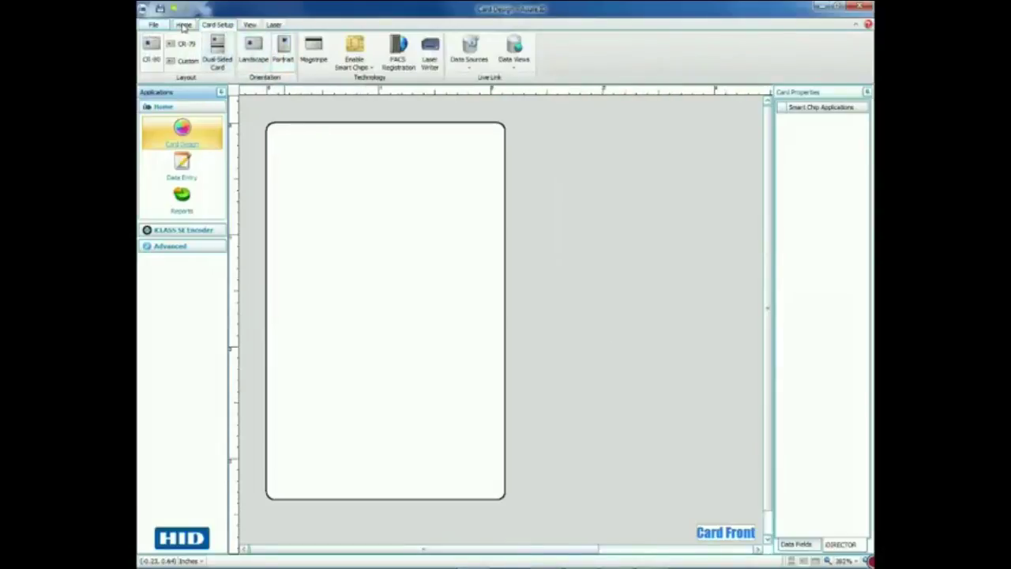
left_click(183, 25)
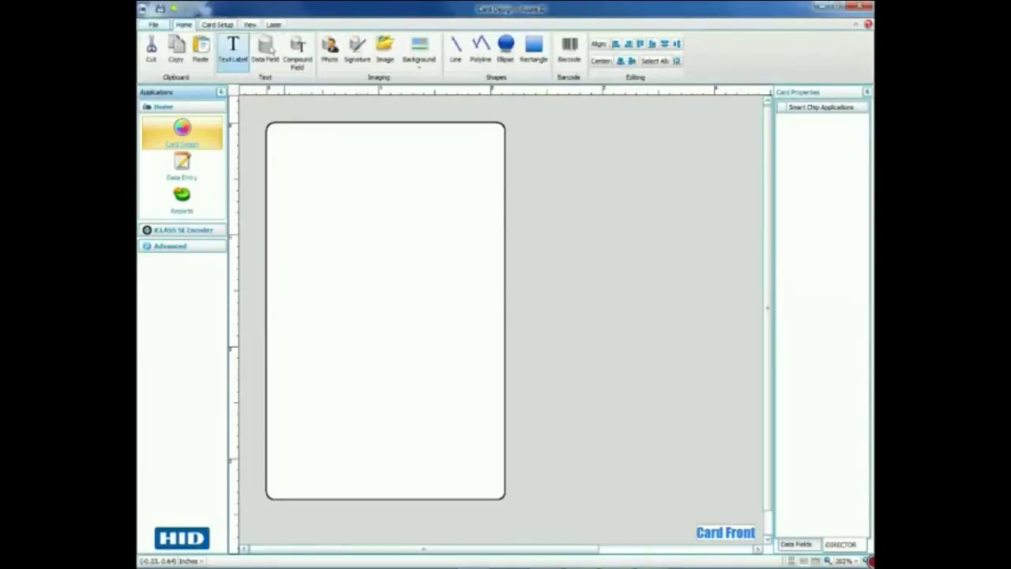
left_click(420, 69)
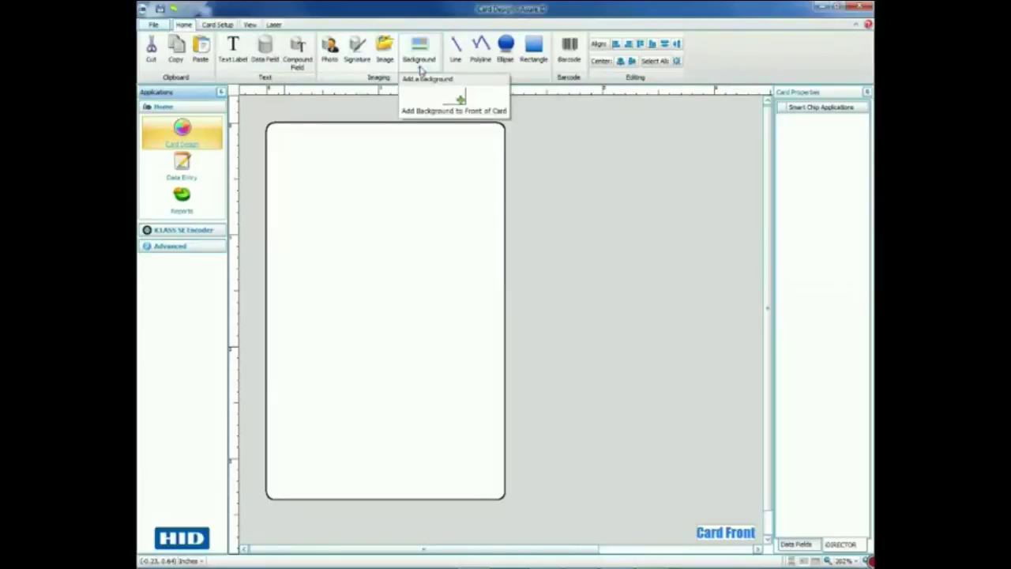
left_click(431, 105)
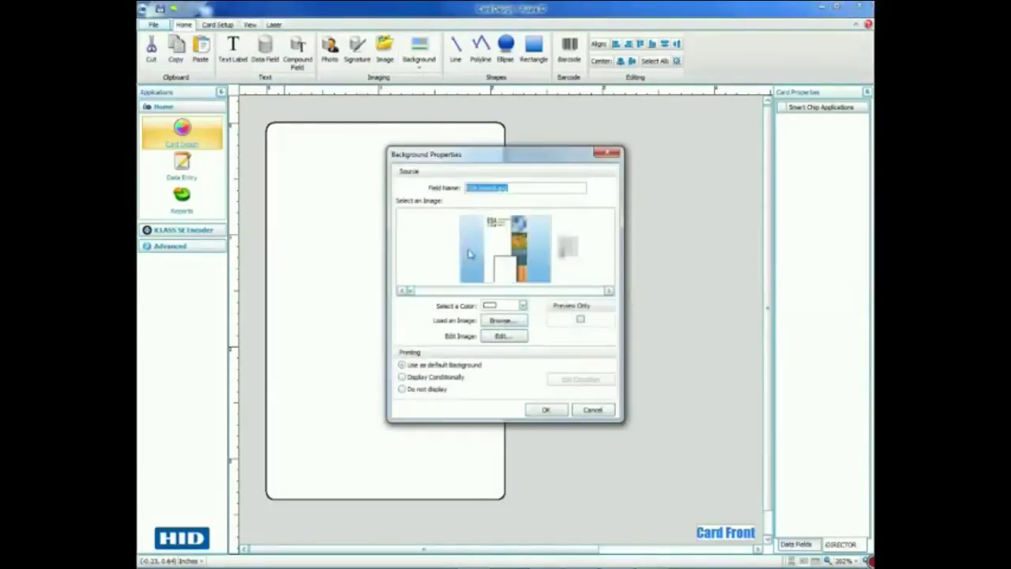
left_click(543, 410)
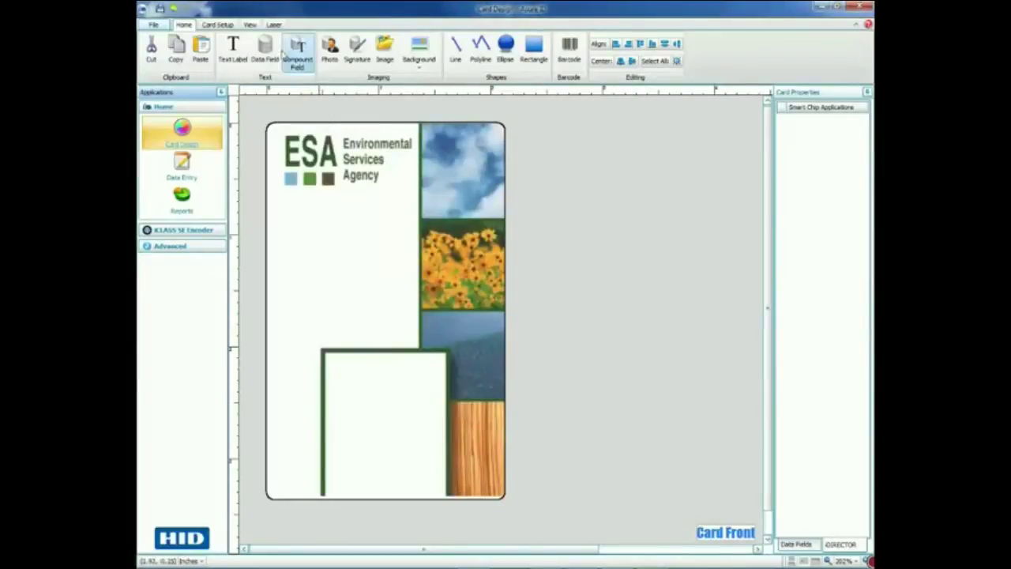
left_click(265, 49)
- Place a 'Name' data field below the ESA logo with a 12-point font height
mouse_move(268, 211)
left_mouse_down()
mouse_move(276, 238)
mouse_move(411, 249)
left_mouse_up()
type("Name")
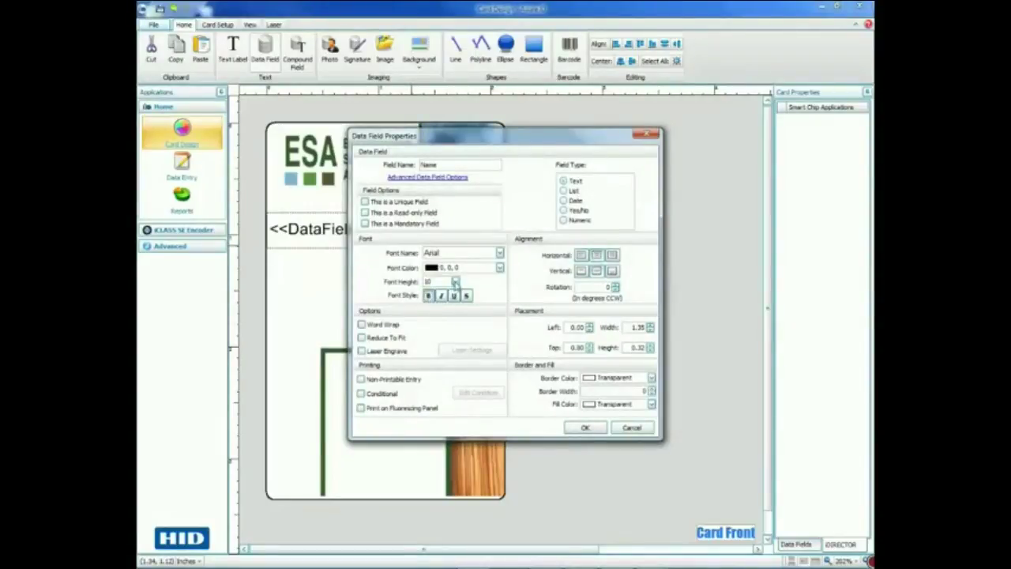
left_click(455, 282)
left_click(444, 311)
left_click(586, 428)
left_click(366, 264)
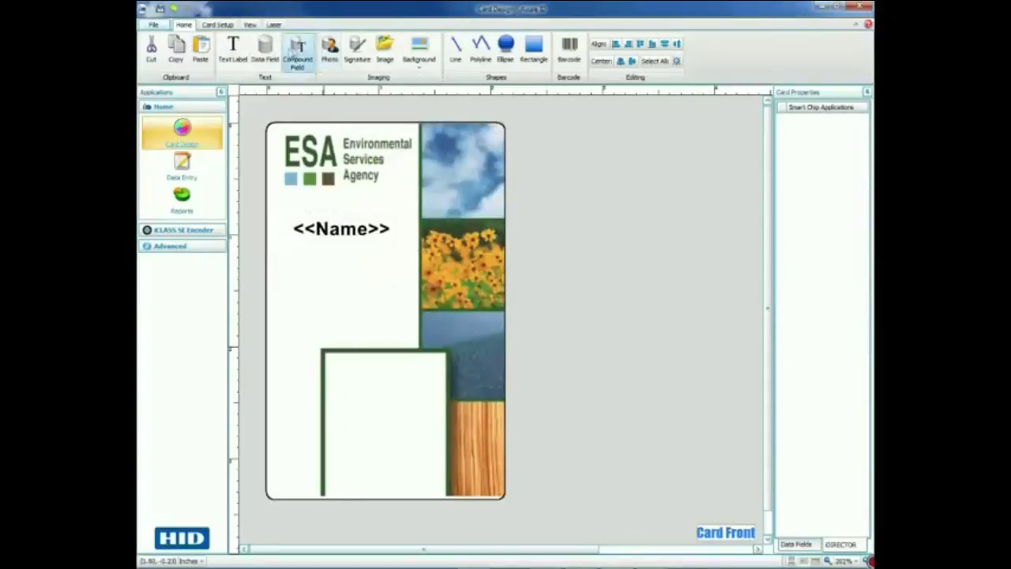
left_click(265, 49)
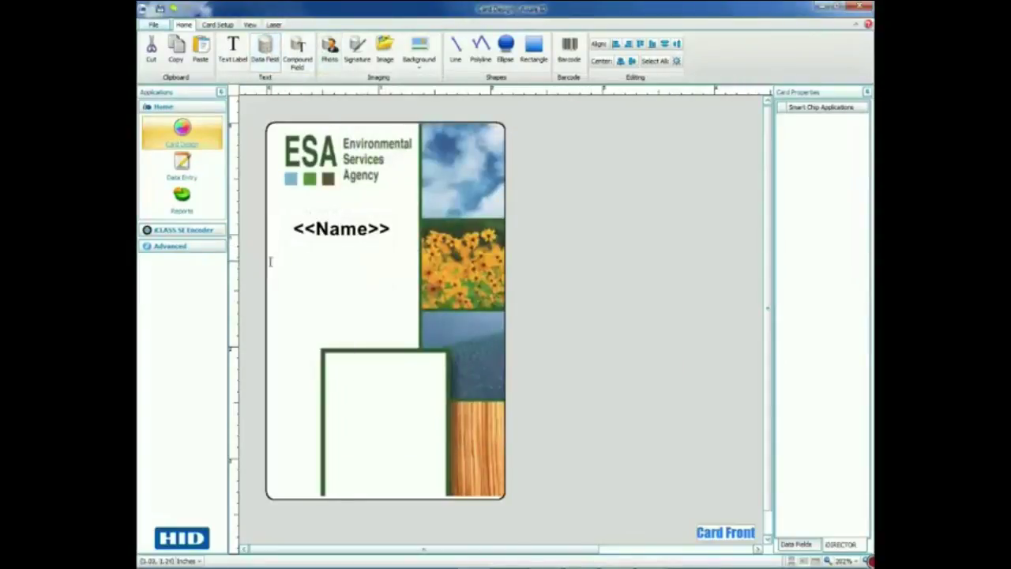
- Add a horizontally centered 'Department' data field below the Name field
left_click_drag(268, 257, 417, 279)
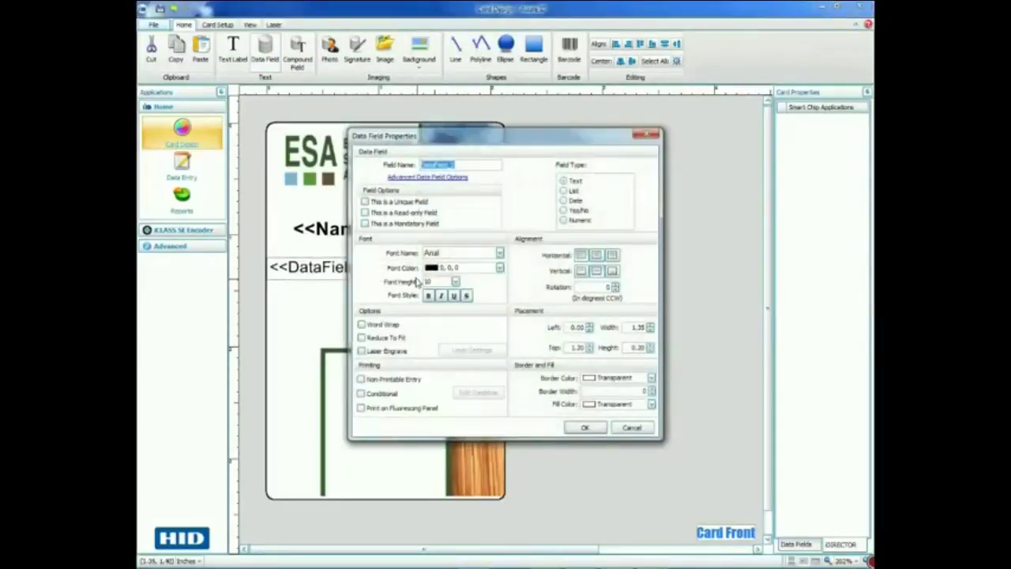
type("Dipartment")
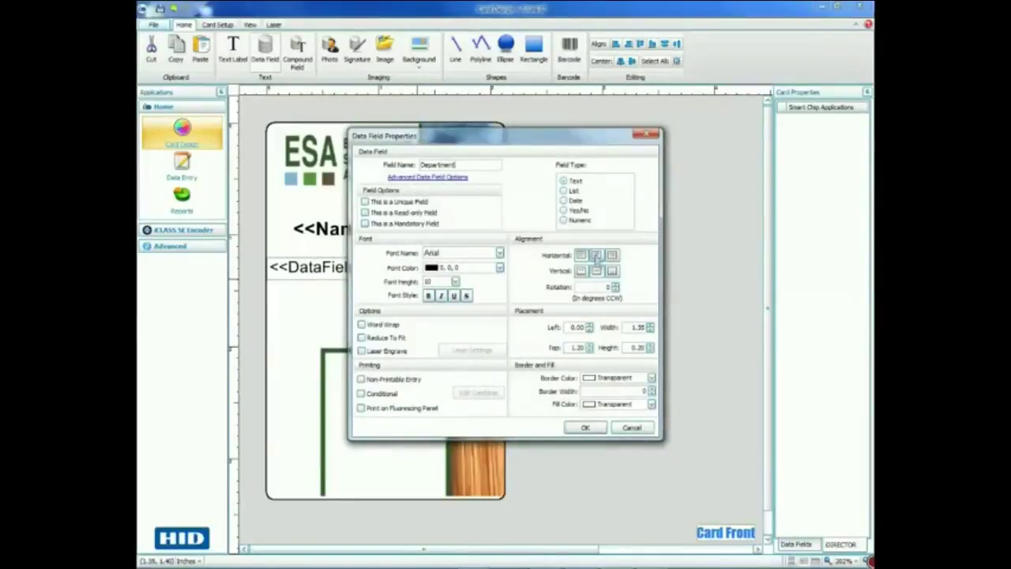
left_click(597, 255)
left_click(585, 427)
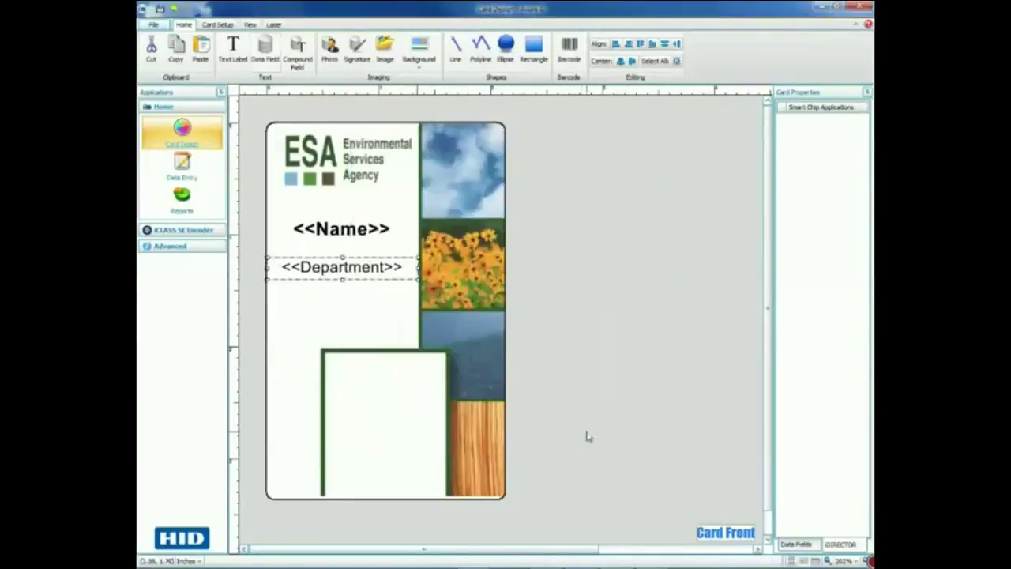
- Move the Name field down to sit just above Department
left_click(375, 229)
left_click_drag(376, 229, 375, 240)
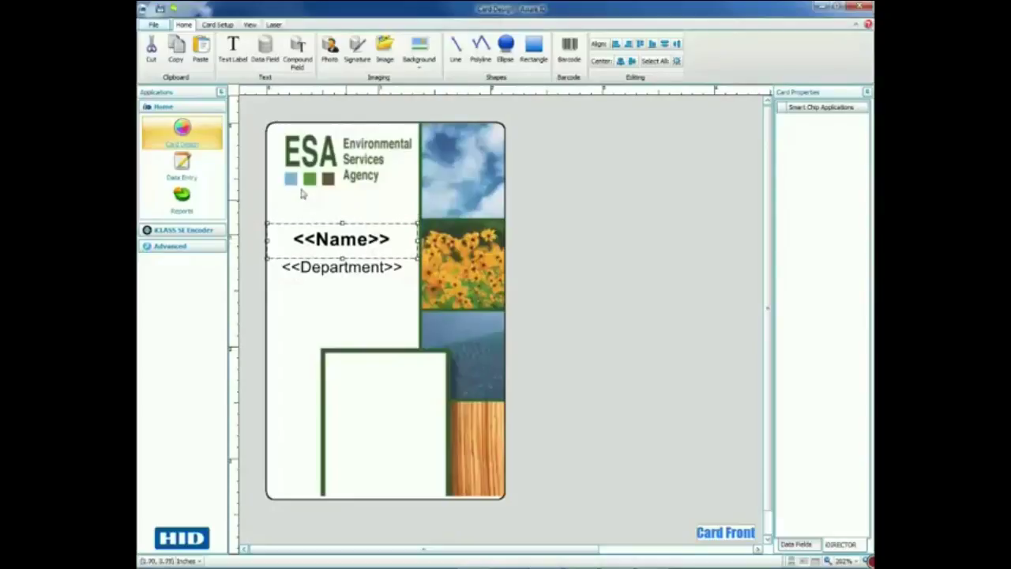
left_click(357, 294)
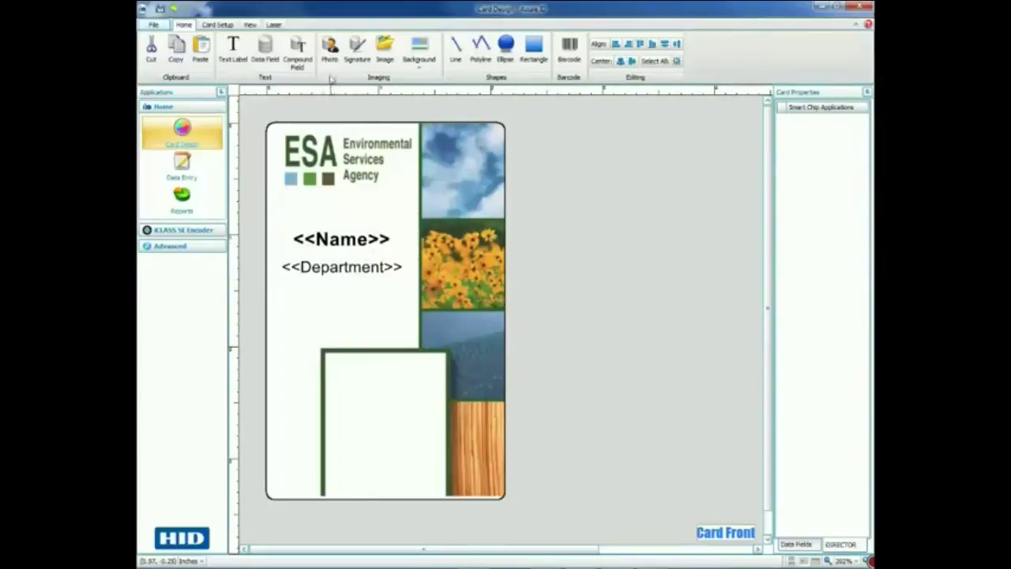
left_click(330, 47)
- Draw the Photo_3 placeholder over the white box at the card's lower left
left_click_drag(328, 357, 443, 484)
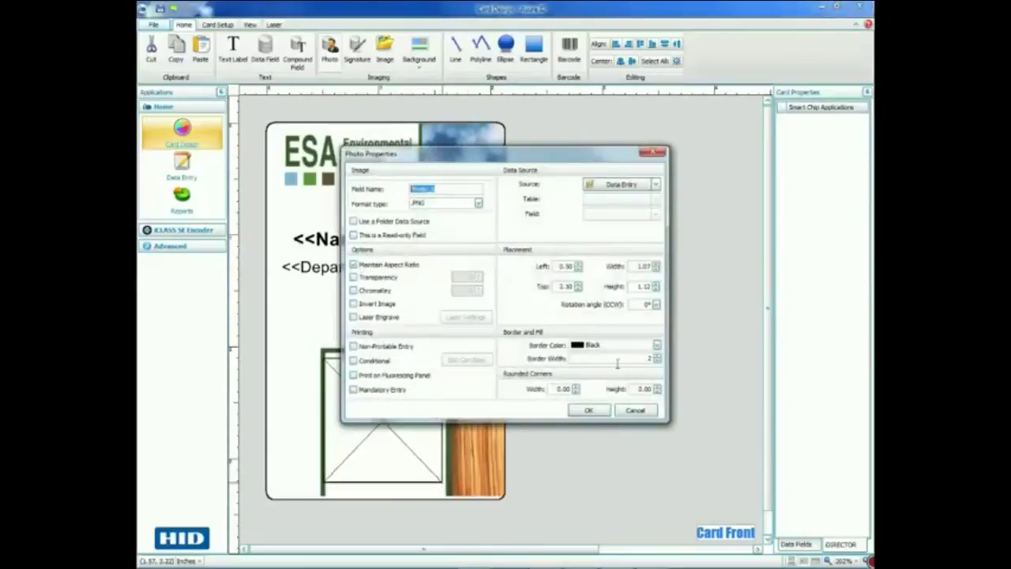
left_click(589, 411)
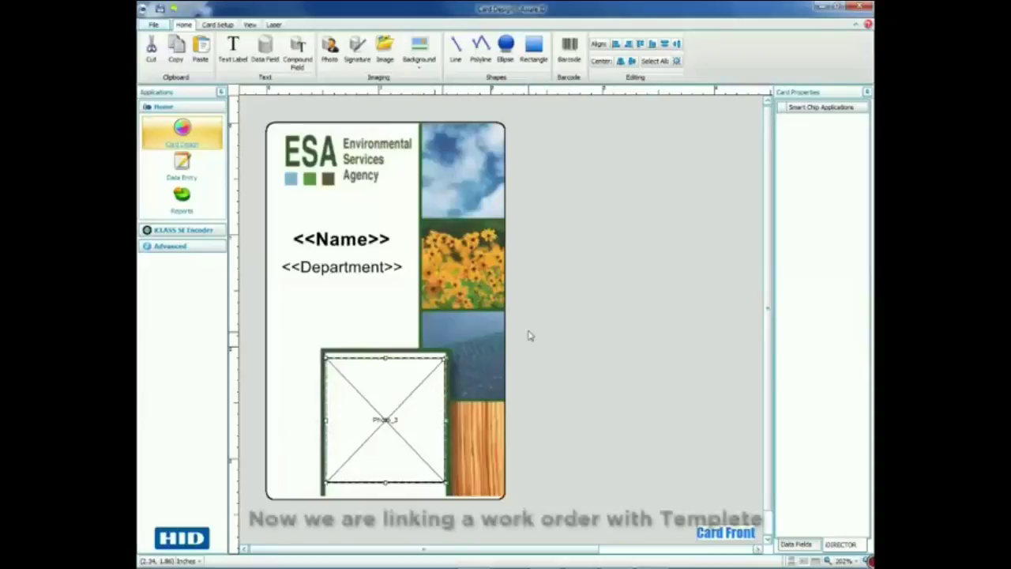
left_click(354, 299)
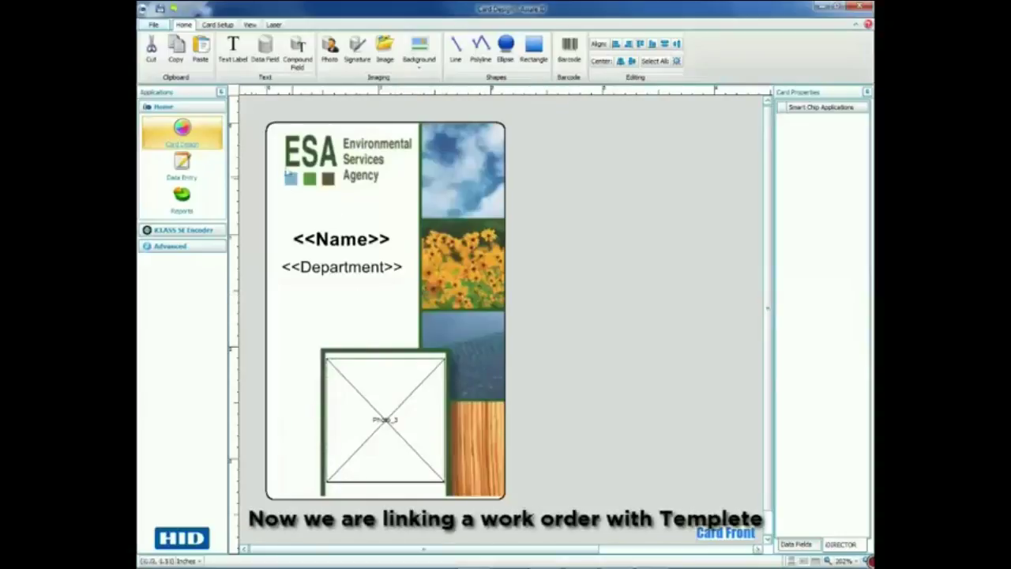
- Enable the iCLASS SE smart chip with the iClass SE Encoding Order work order, creating its data fields
left_click(220, 25)
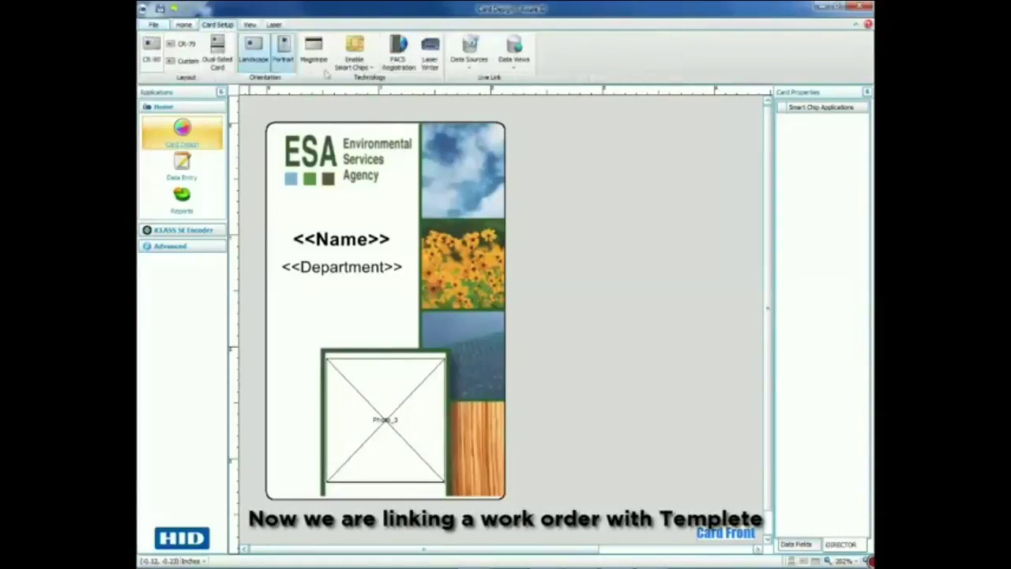
left_click(370, 69)
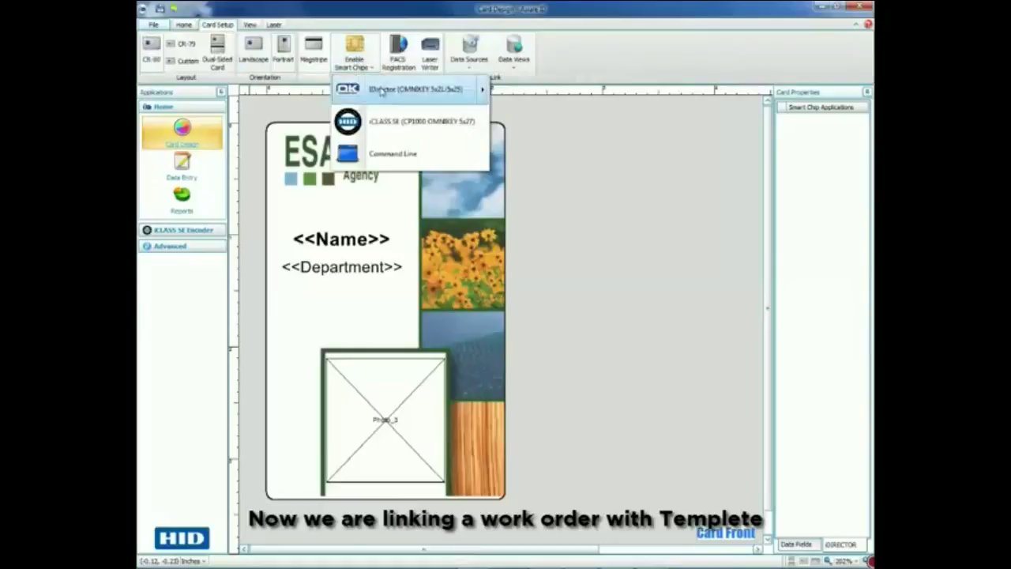
left_click(412, 123)
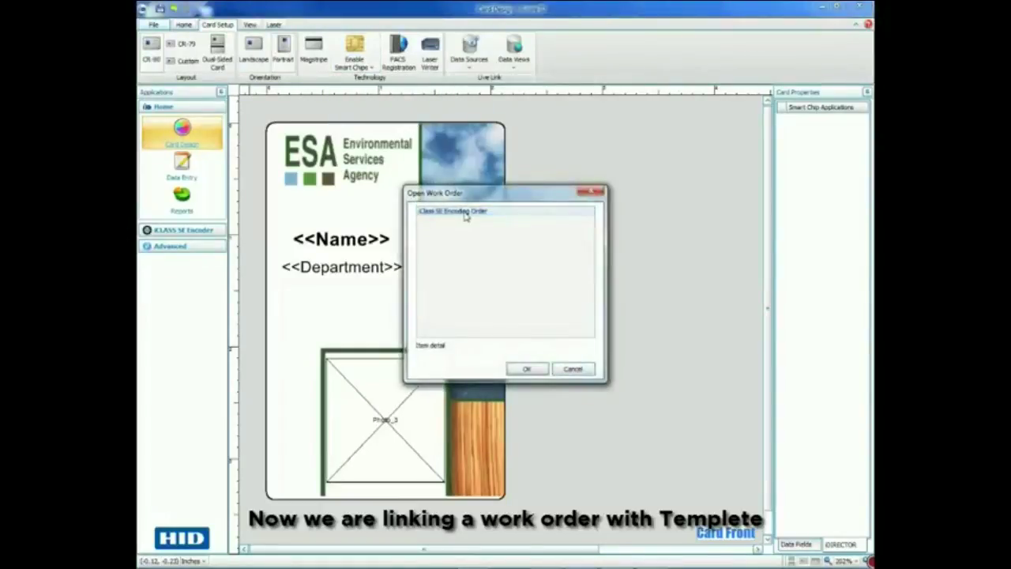
double_click(465, 214)
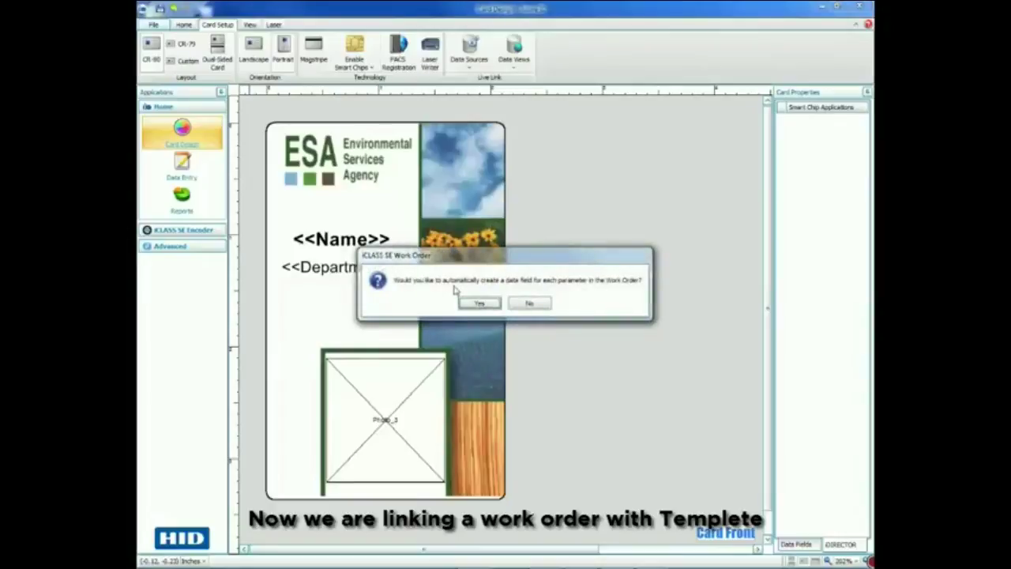
left_click(480, 304)
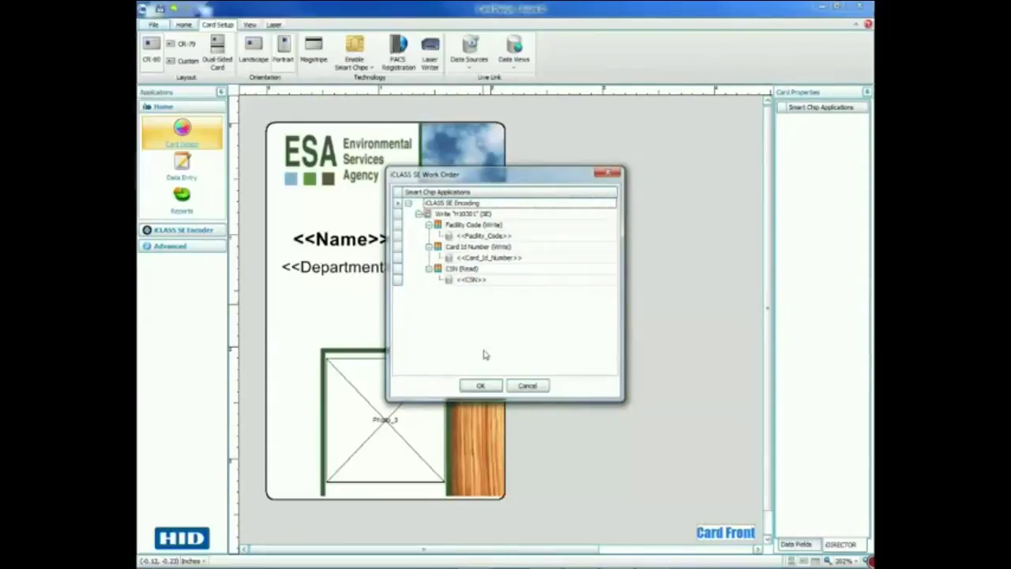
left_click(484, 385)
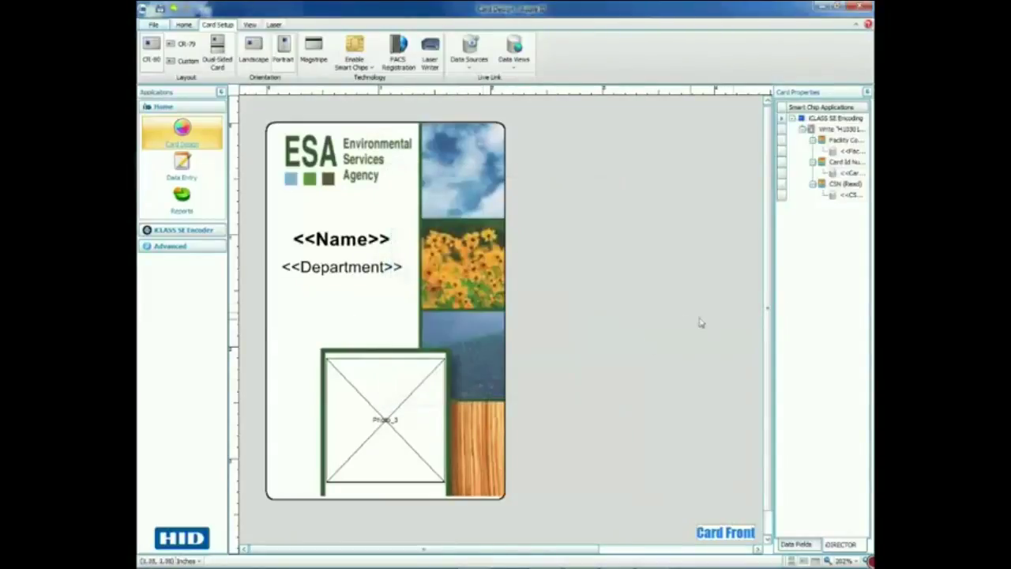
- Review the generated data fields list, then switch to Data Entry
left_click_drag(767, 306, 698, 298)
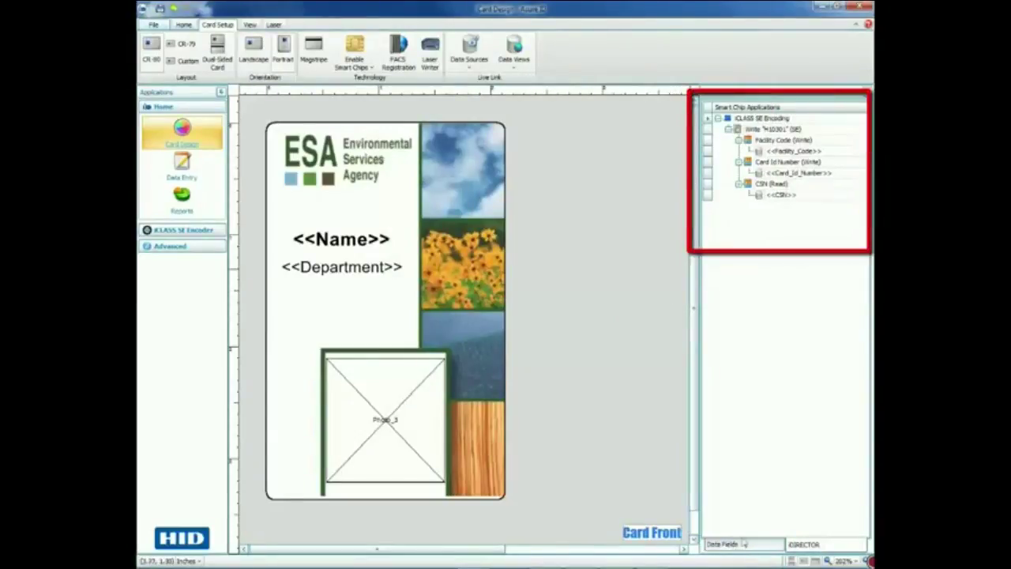
left_click(734, 545)
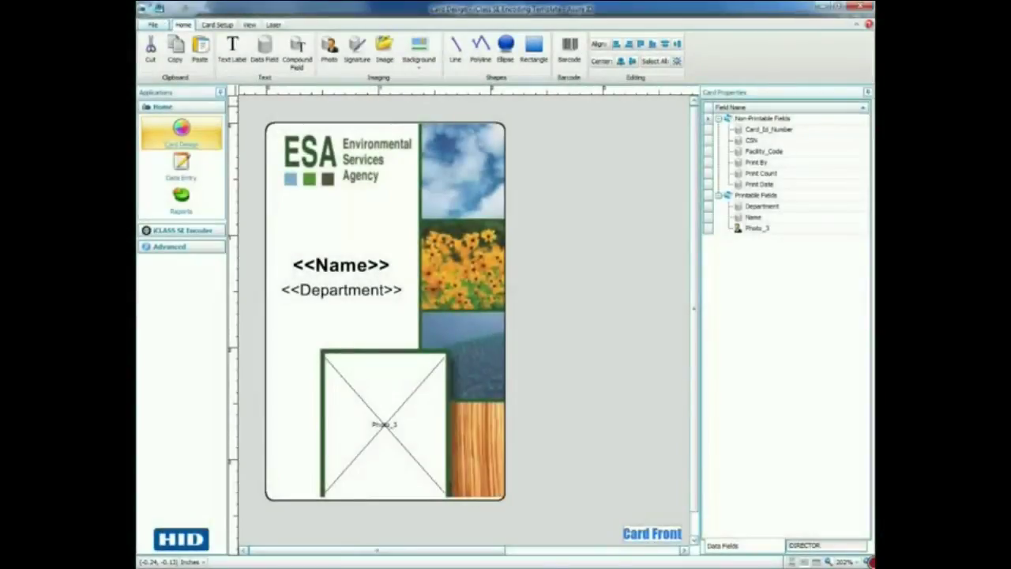
left_click(182, 163)
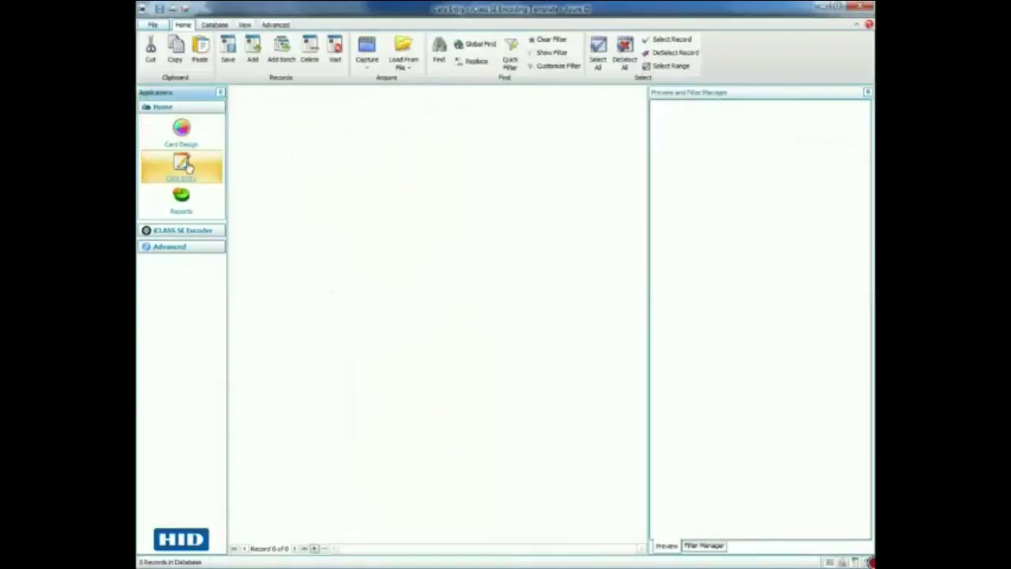
- Add a new record with the cardholder's full name and department 'Tech. support'
left_click(253, 52)
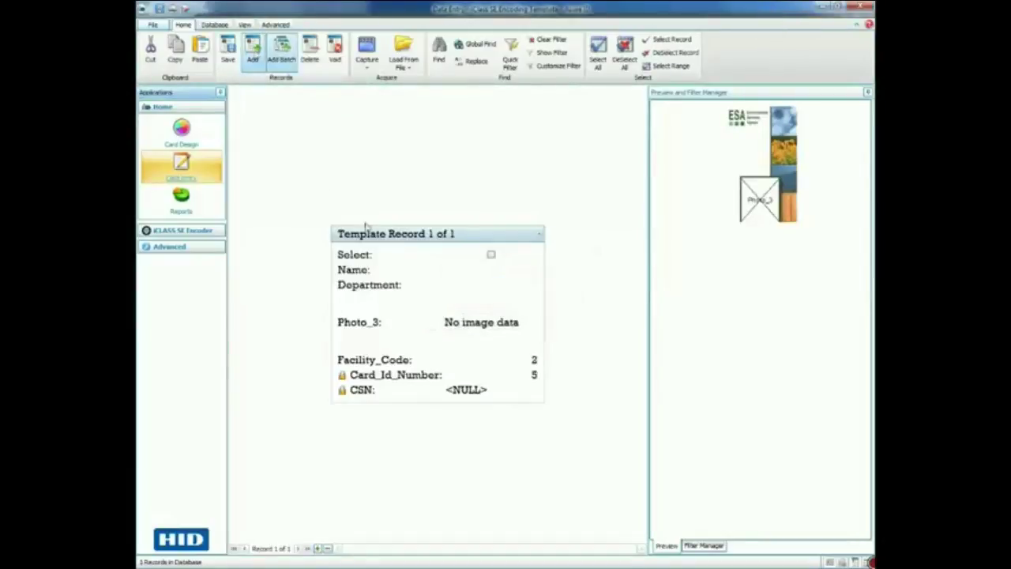
left_click(439, 270)
left_click(456, 270)
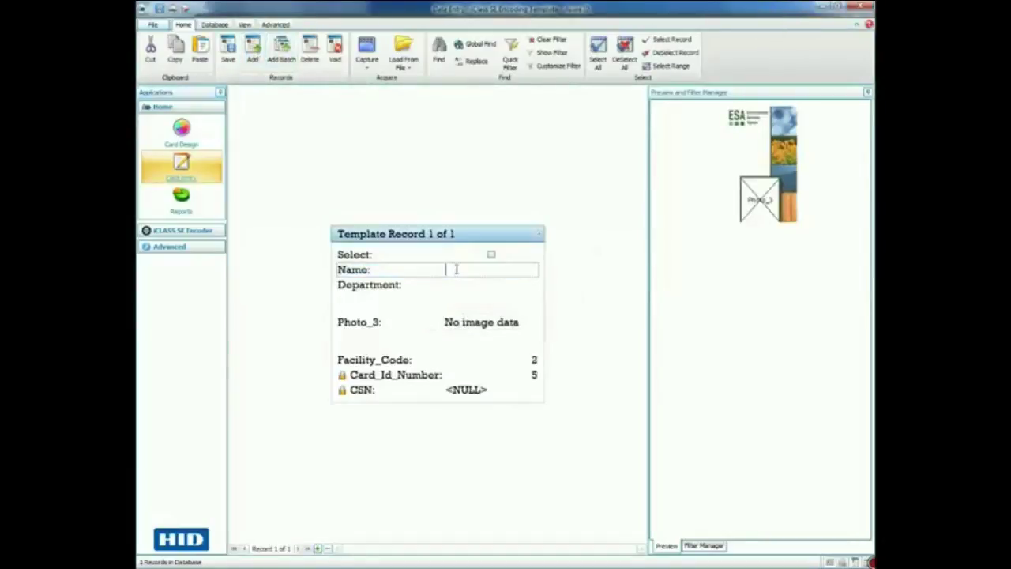
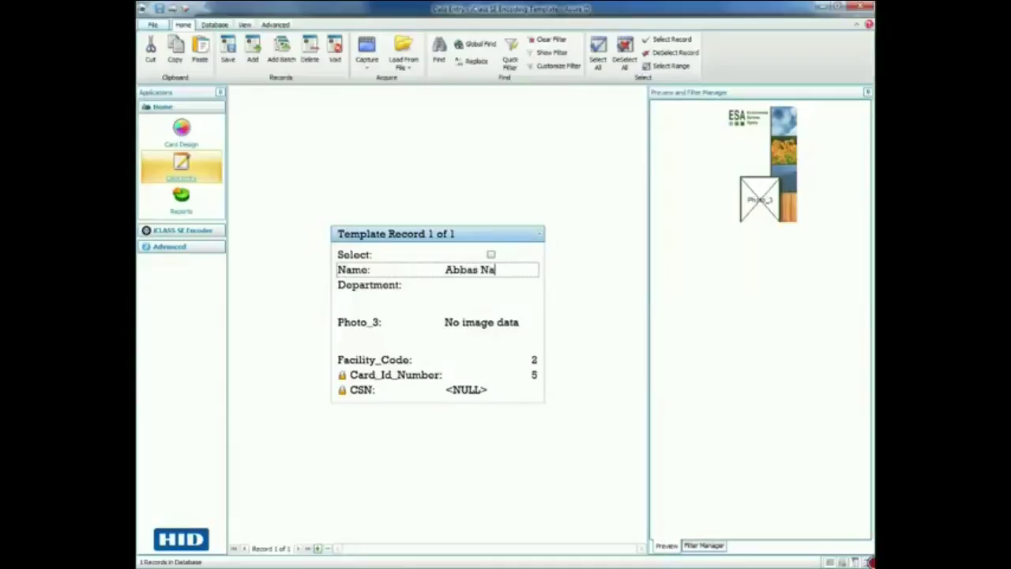
left_click(466, 285)
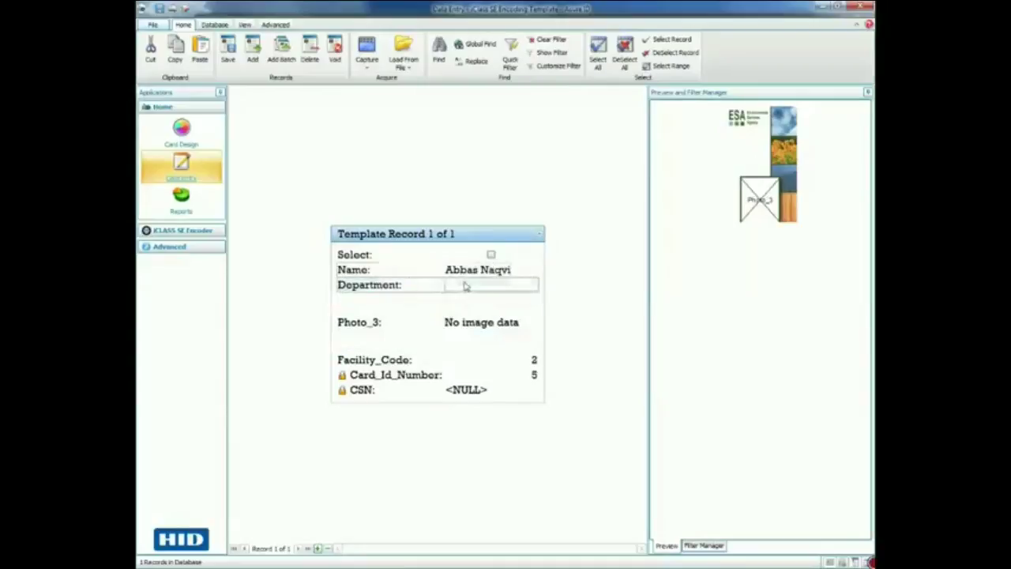
type("Tech")
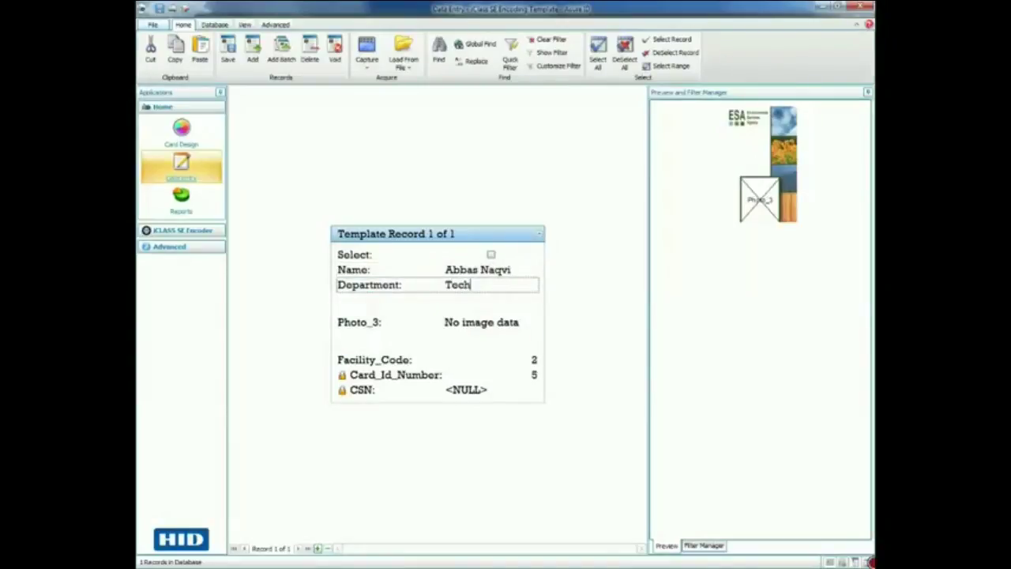
type(". supp")
left_click(480, 320)
- Load the cardholder's photo from file into the Photo_3 field
right_click(479, 319)
left_click(501, 336)
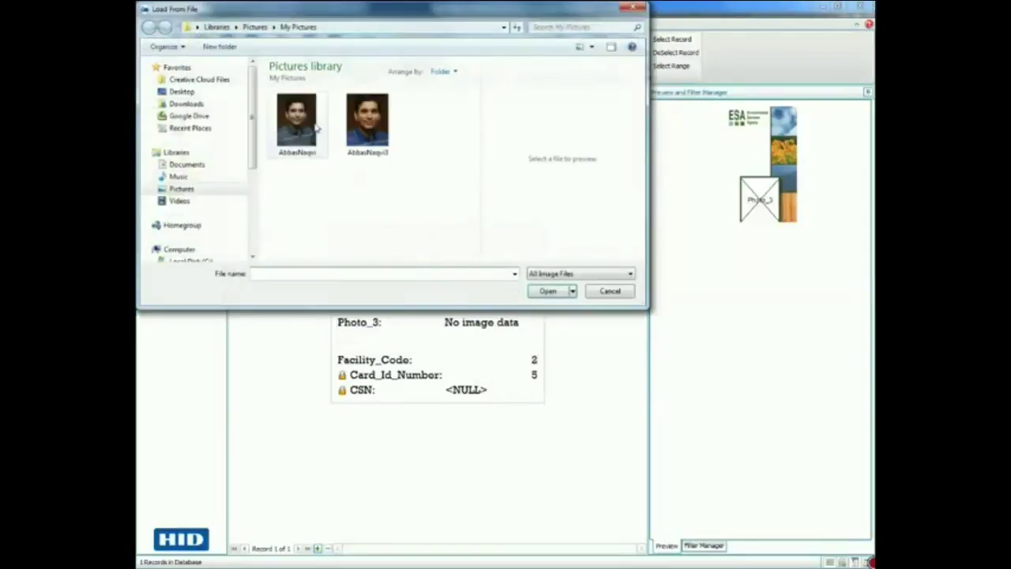
left_click(326, 136)
left_click(553, 293)
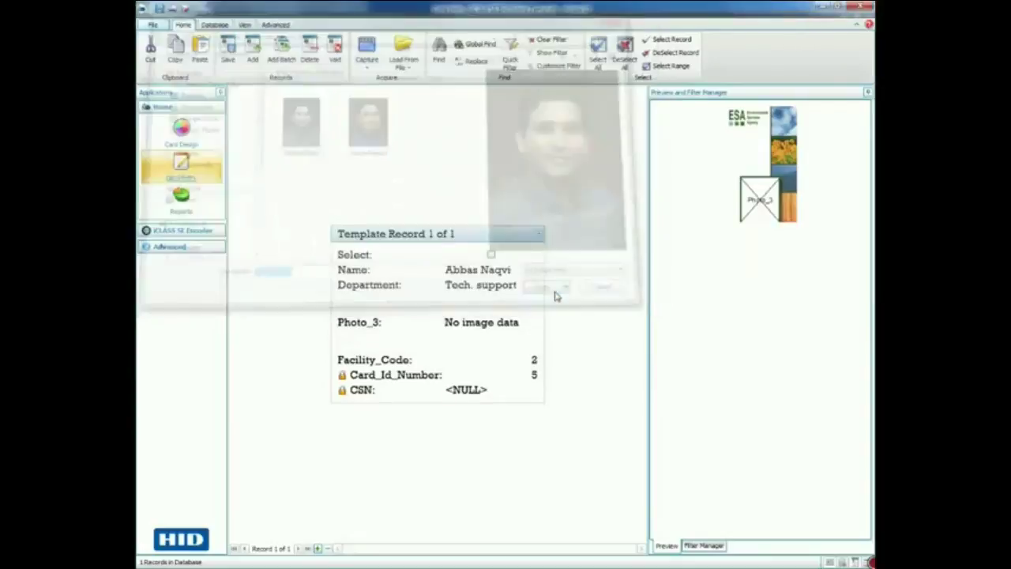
- Crop the photo to frame the head and shoulders and accept it
left_click_drag(371, 157, 338, 113)
left_click_drag(375, 185, 447, 236)
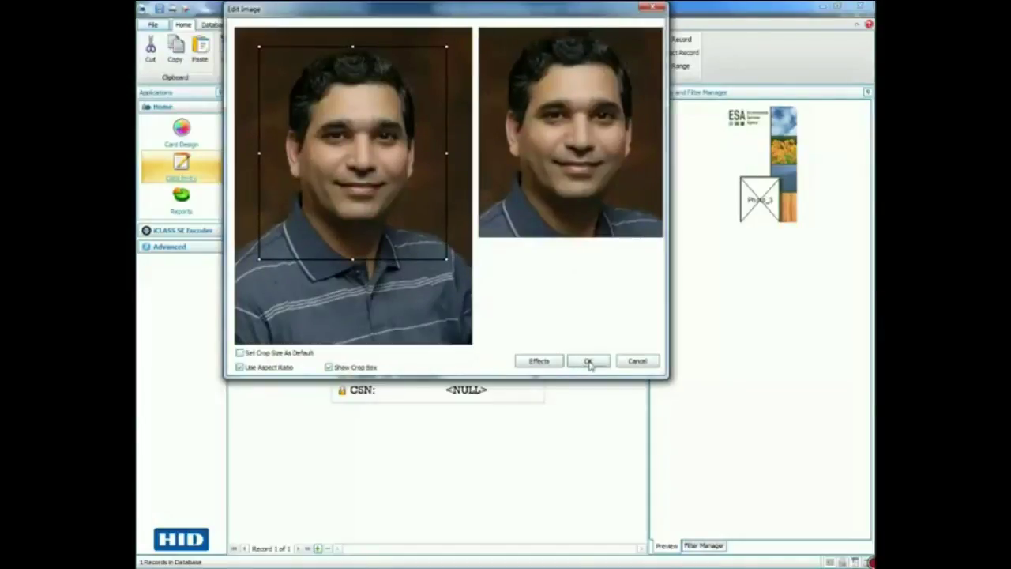
left_click(588, 360)
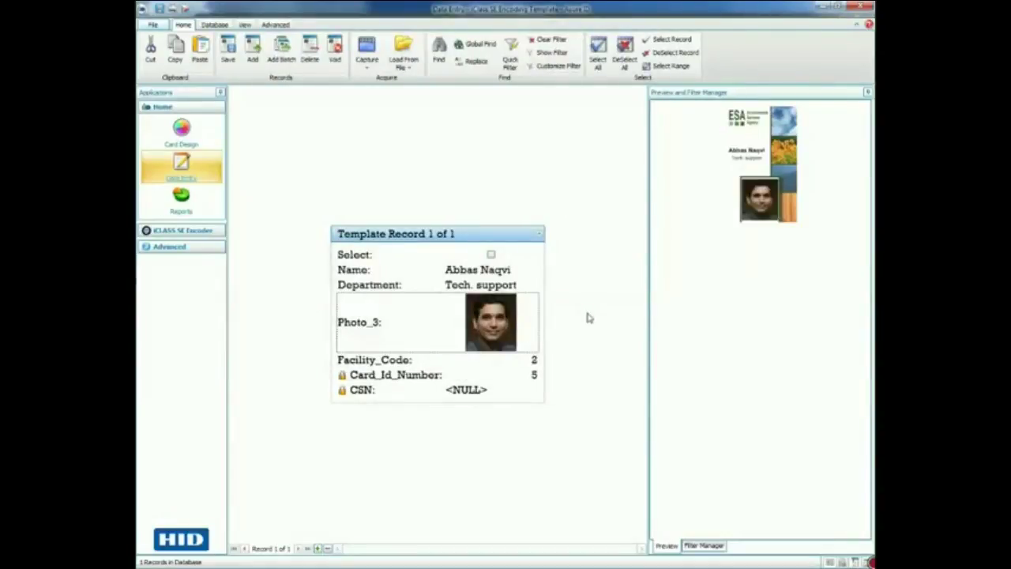
- Print the current record's card with Print Card, selecting the DTC4250e Card Printer
left_click(153, 25)
mouse_move(182, 98)
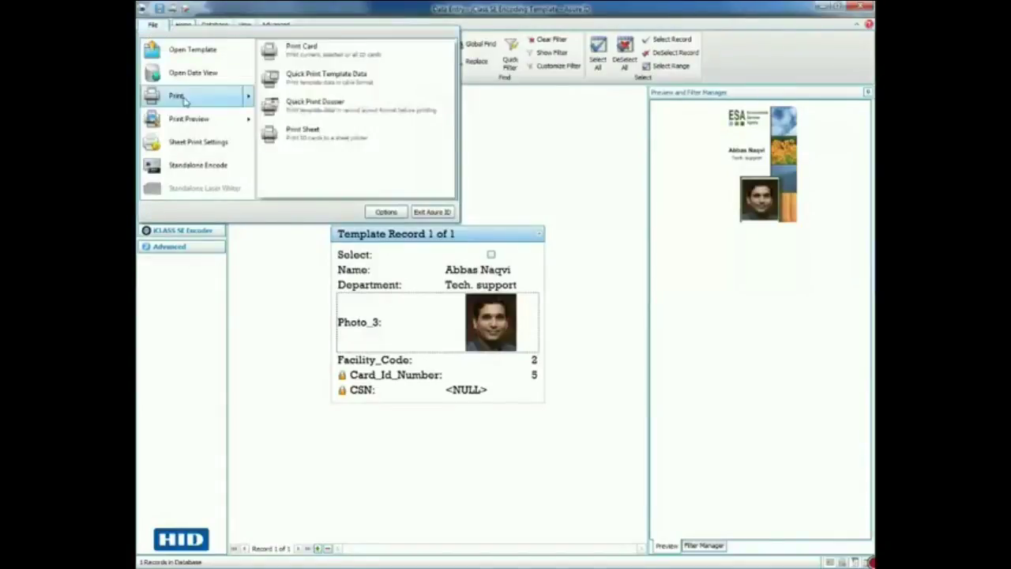
left_click(300, 54)
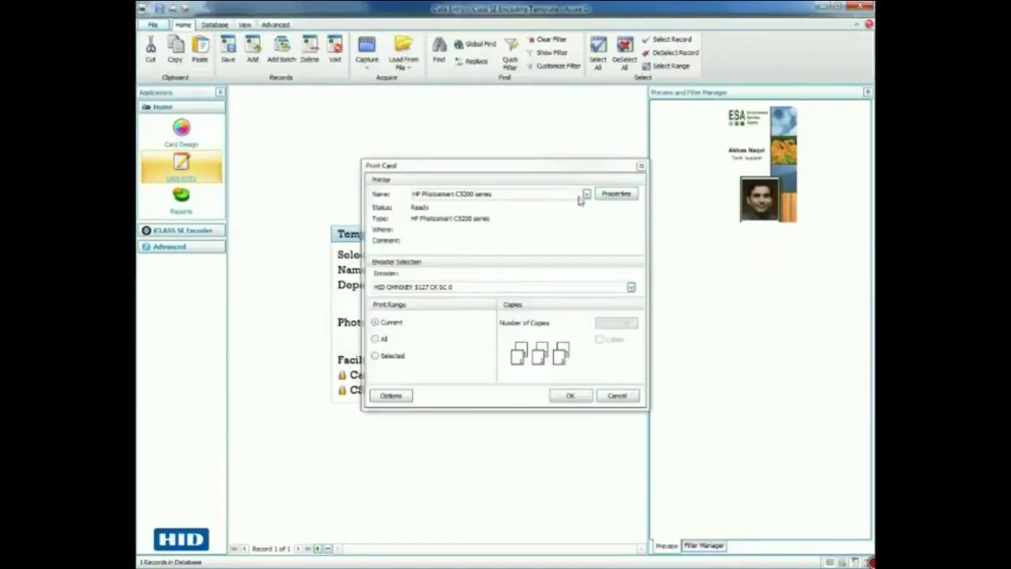
left_click(586, 195)
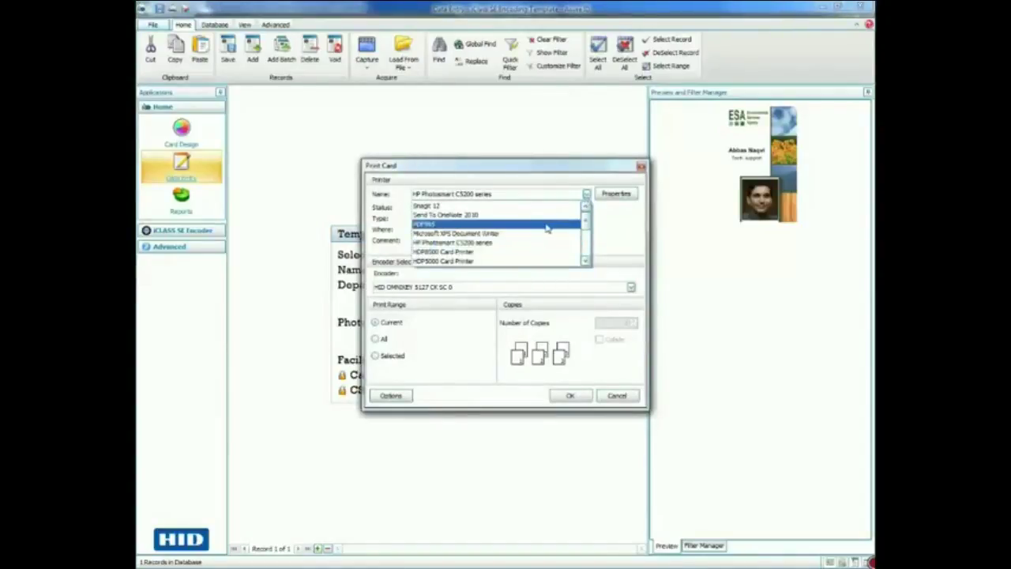
scroll(546, 228, "down", 1)
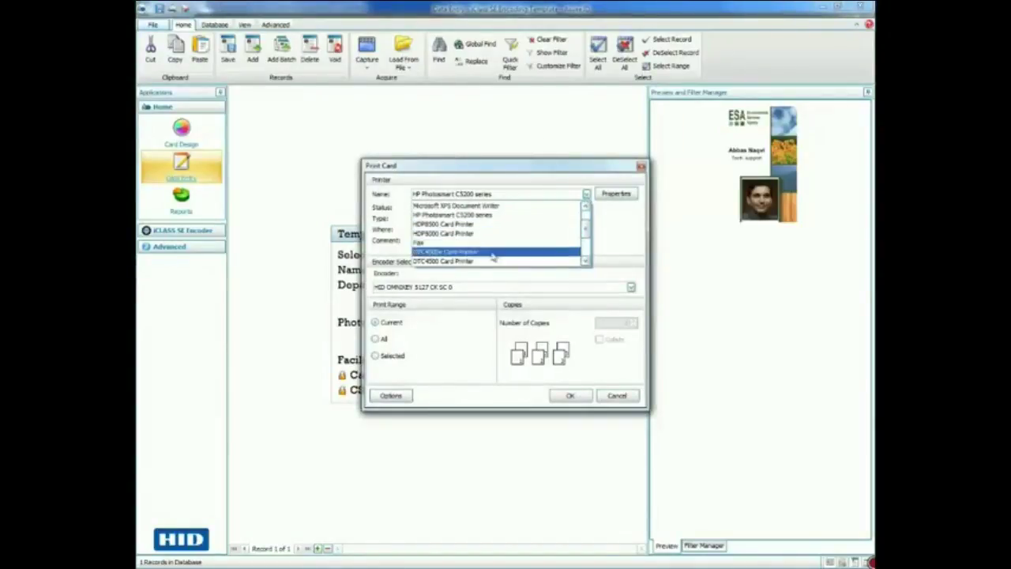
scroll(478, 255, "down", 1)
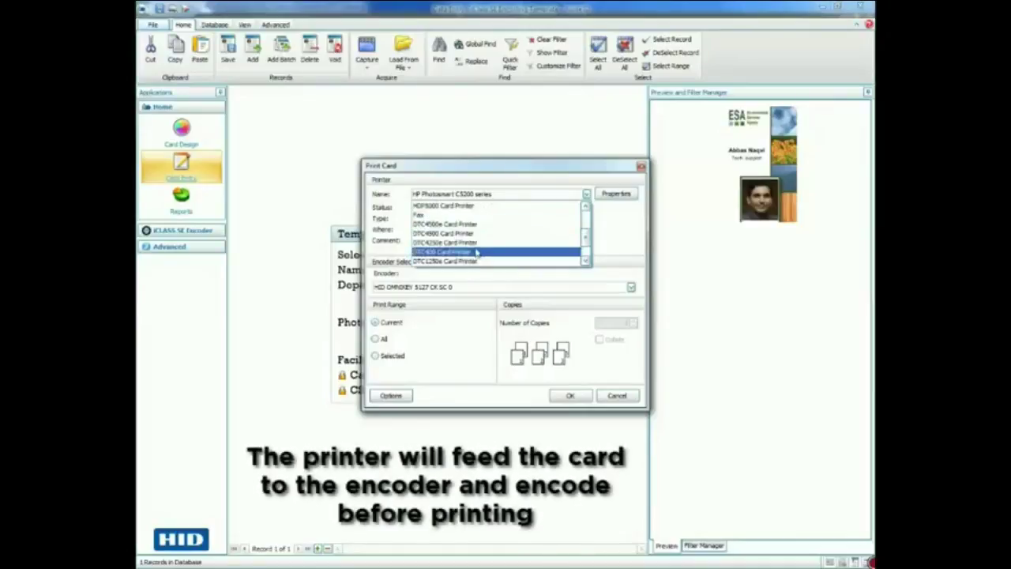
left_click(477, 251)
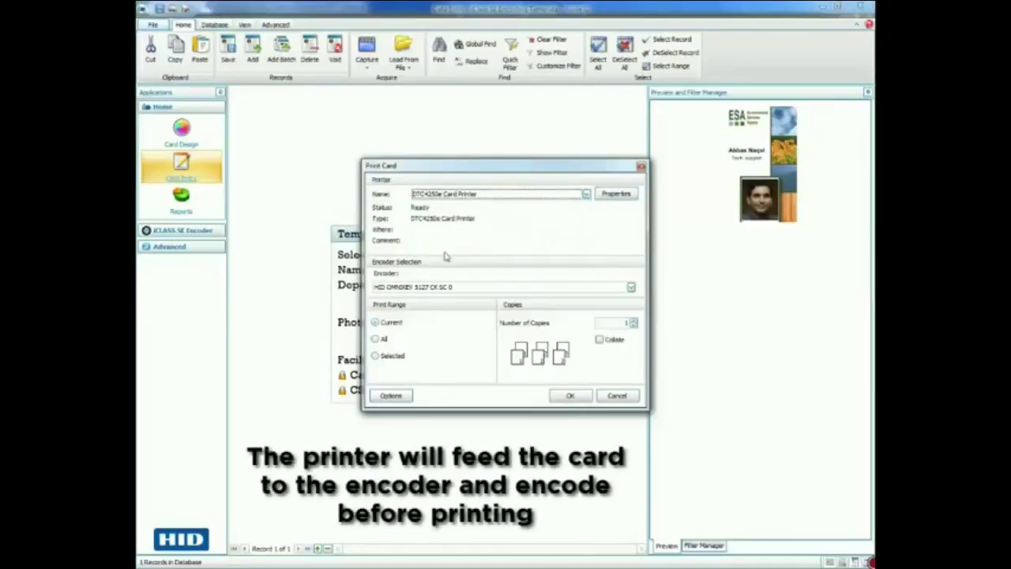
left_click(566, 395)
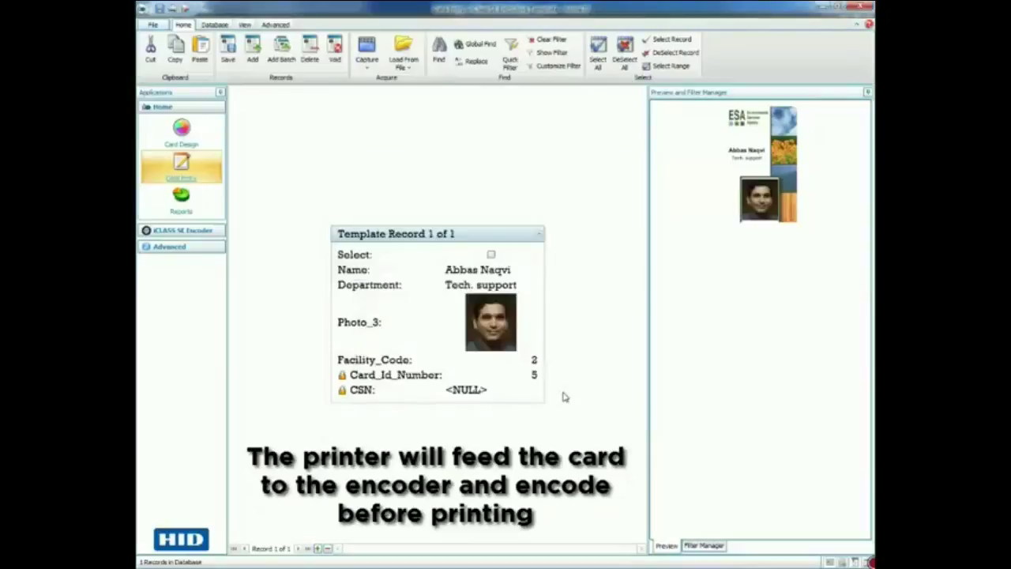